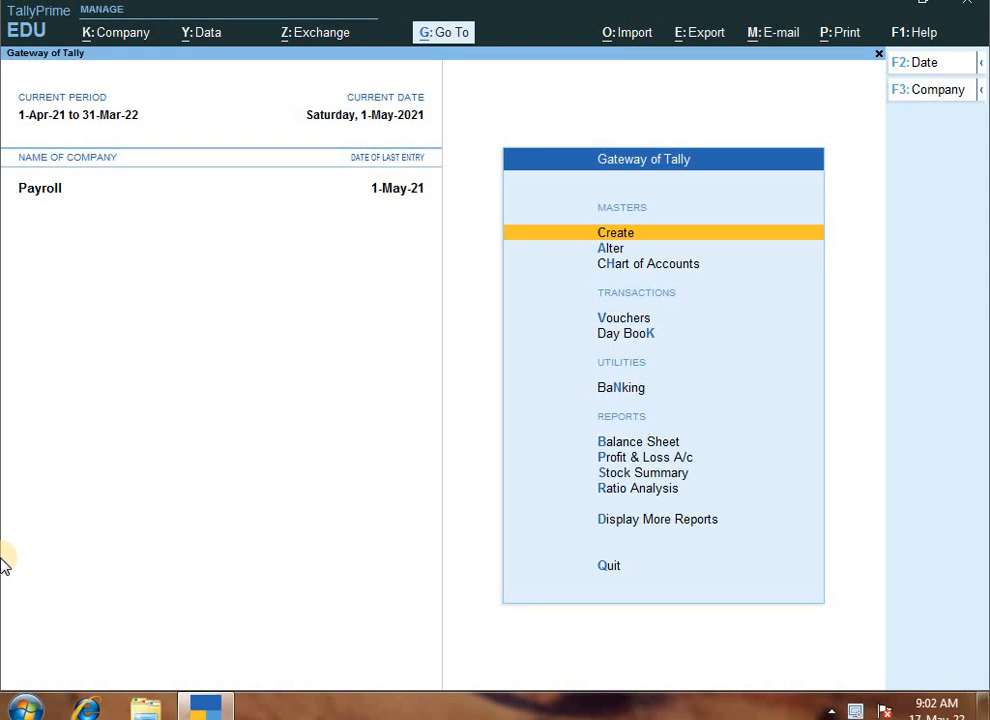
Start creating a new company and name it Manufacture, keeping the same mailing name
{"action": "key", "text": "F3"}
{"action": "key", "text": "Up"}
{"action": "key", "text": "Up"}
{"action": "key", "text": "Up"}
{"action": "key", "text": "Up"}
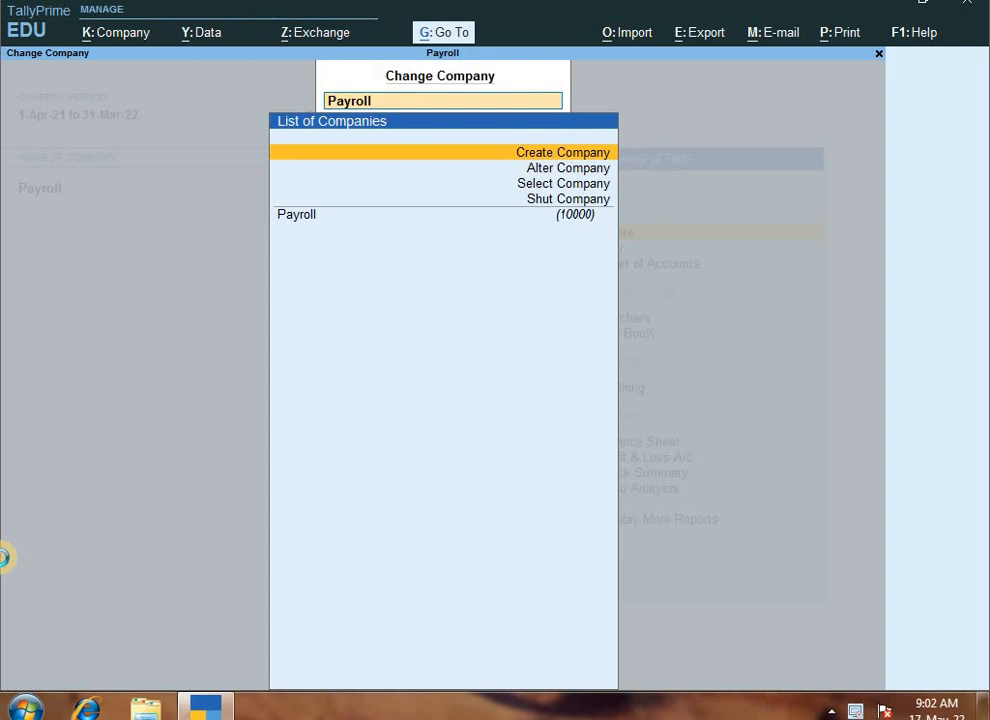
{"action": "key", "text": "Return"}
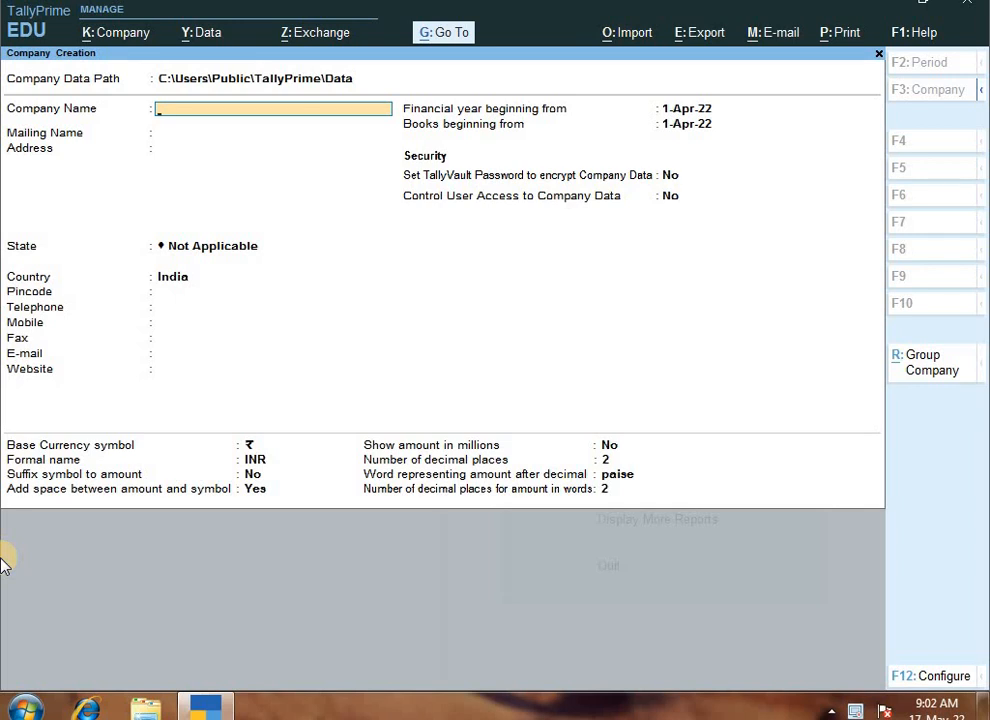
{"action": "type", "text": "Manufacture"}
{"action": "key", "text": "Return"}
{"action": "key", "text": "Return"}
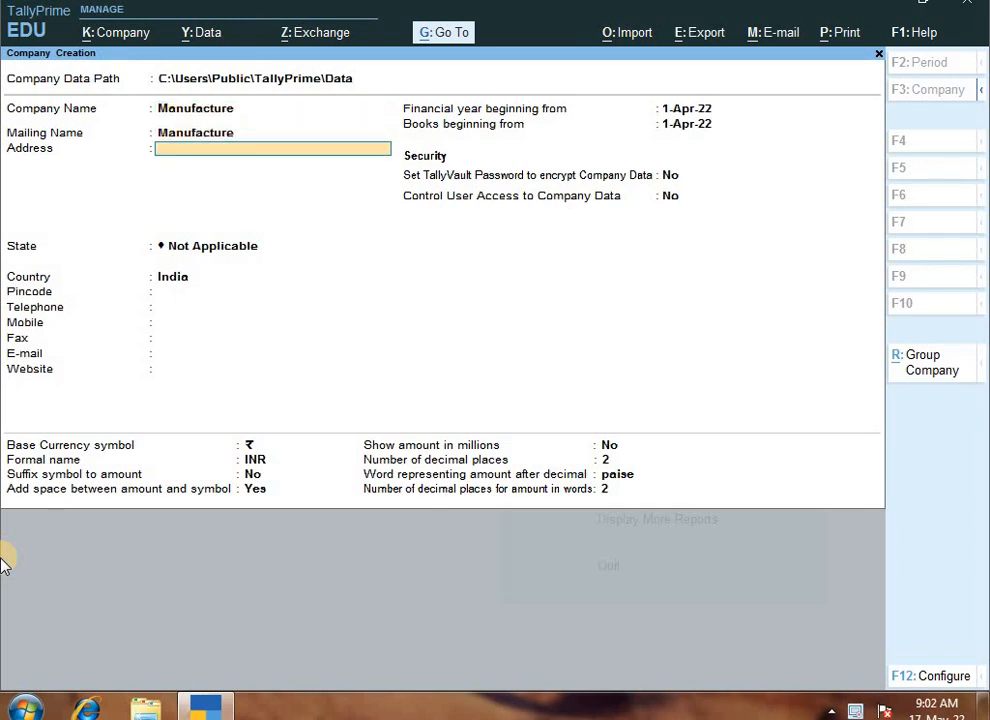
Enter Banglaore as the company address, choose Karnataka as the state, and save the company
{"action": "type", "text": "Banglaore"}
{"action": "key", "text": "Return"}
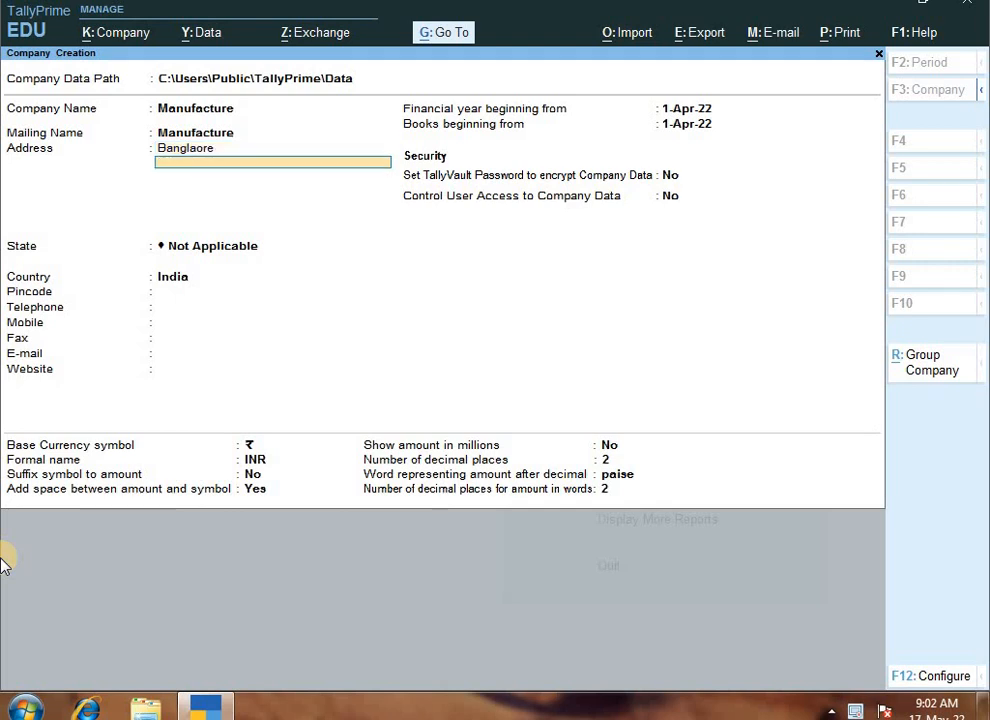
{"action": "key", "text": "Return"}
{"action": "type", "text": "Ka"}
{"action": "key", "text": "Return"}
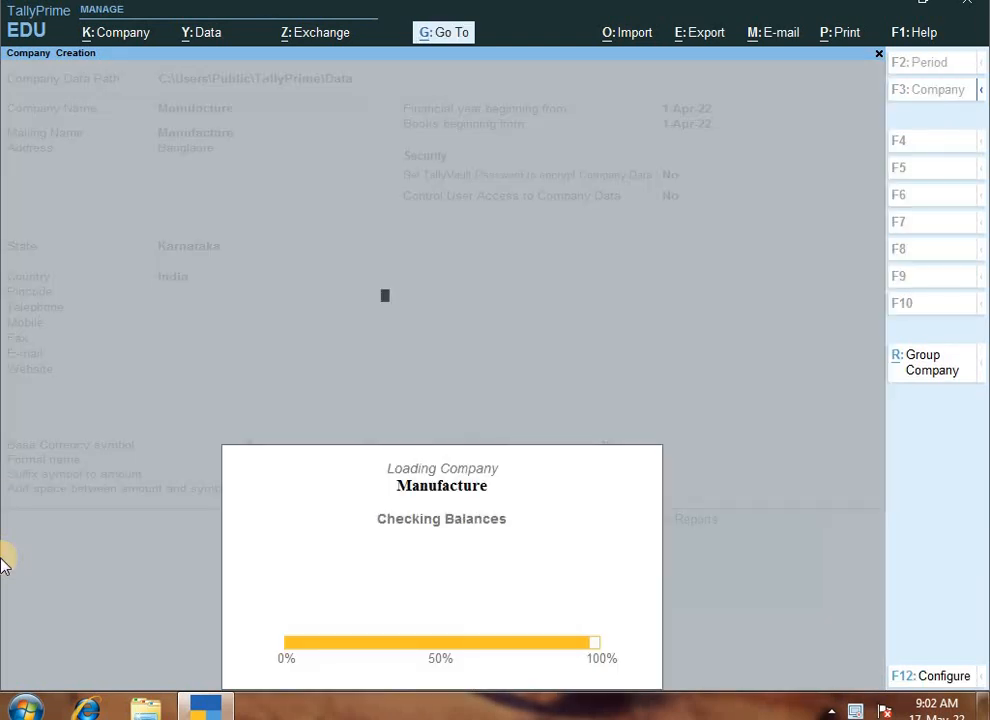
Set Enable Goods and Services Tax (GST) to No in the Manufacture company's features
{"action": "key", "text": "Down"}
{"action": "key", "text": "Down"}
{"action": "key", "text": "Down"}
{"action": "key", "text": "Down"}
{"action": "key", "text": "Down"}
{"action": "key", "text": "Down"}
{"action": "key", "text": "Down"}
{"action": "key", "text": "Down"}
{"action": "key", "text": "Down"}
{"action": "key", "text": "Down"}
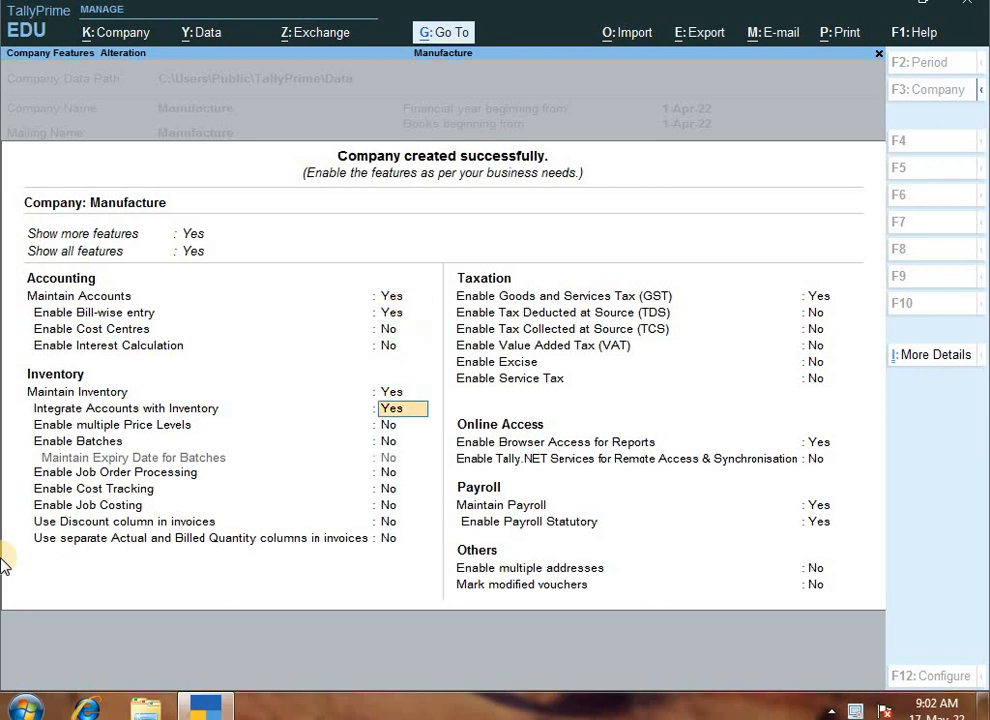
{"action": "key", "text": "Down"}
{"action": "key", "text": "Down"}
{"action": "key", "text": "Down"}
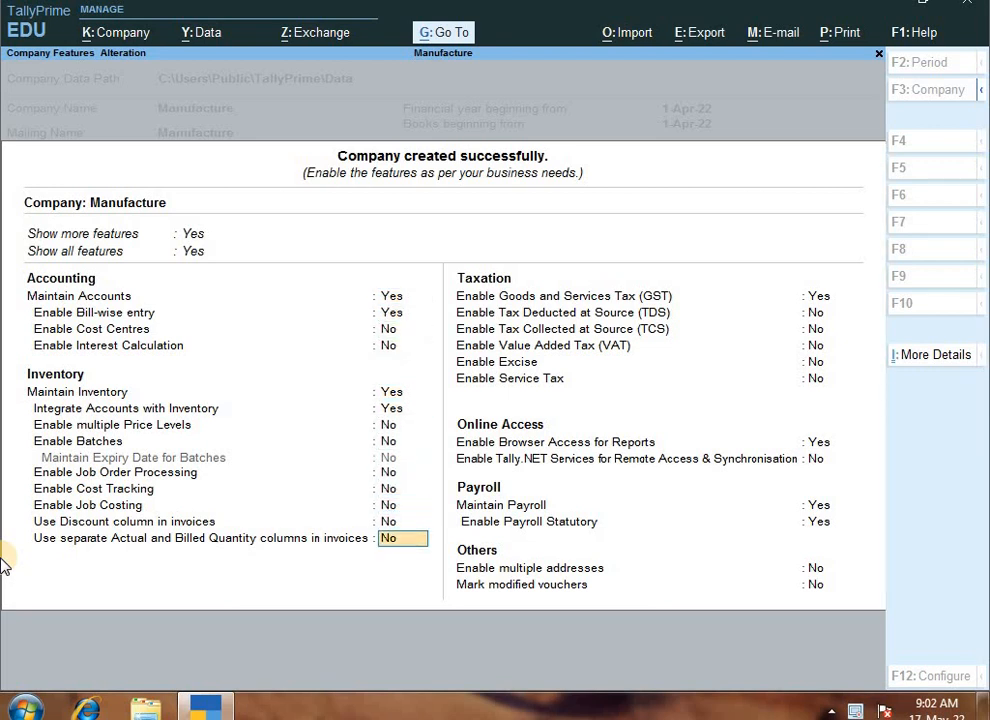
{"action": "type", "text": "no"}
{"action": "key", "text": "Return"}
Set Maintain Payroll to No and save the Manufacture company's features
{"action": "key", "text": "Down"}
{"action": "key", "text": "Down"}
{"action": "key", "text": "Down"}
{"action": "key", "text": "Down"}
{"action": "key", "text": "Down"}
{"action": "key", "text": "Down"}
{"action": "key", "text": "Down"}
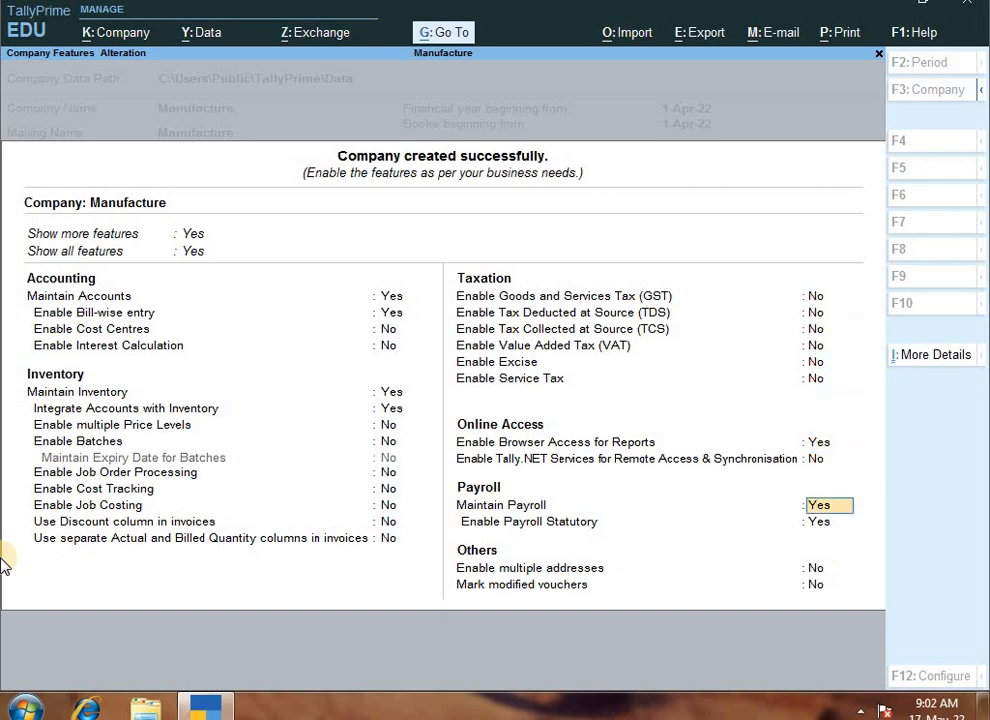
{"action": "key", "text": "Down"}
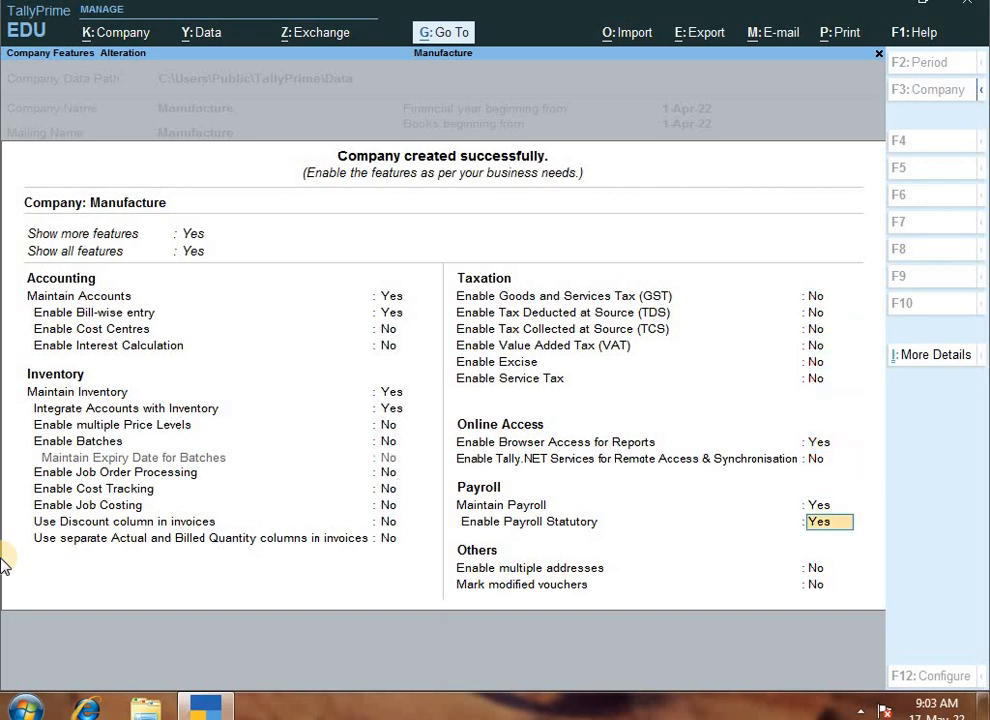
{"action": "key", "text": "Up"}
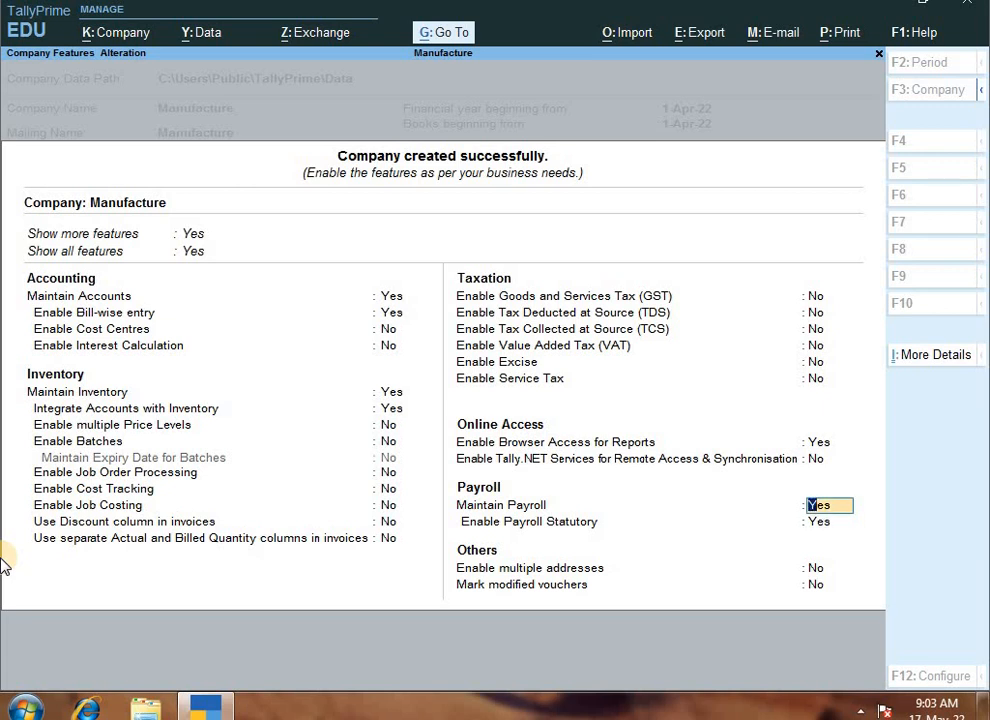
{"action": "type", "text": "no"}
{"action": "key", "text": "Return"}
{"action": "key", "text": "Return"}
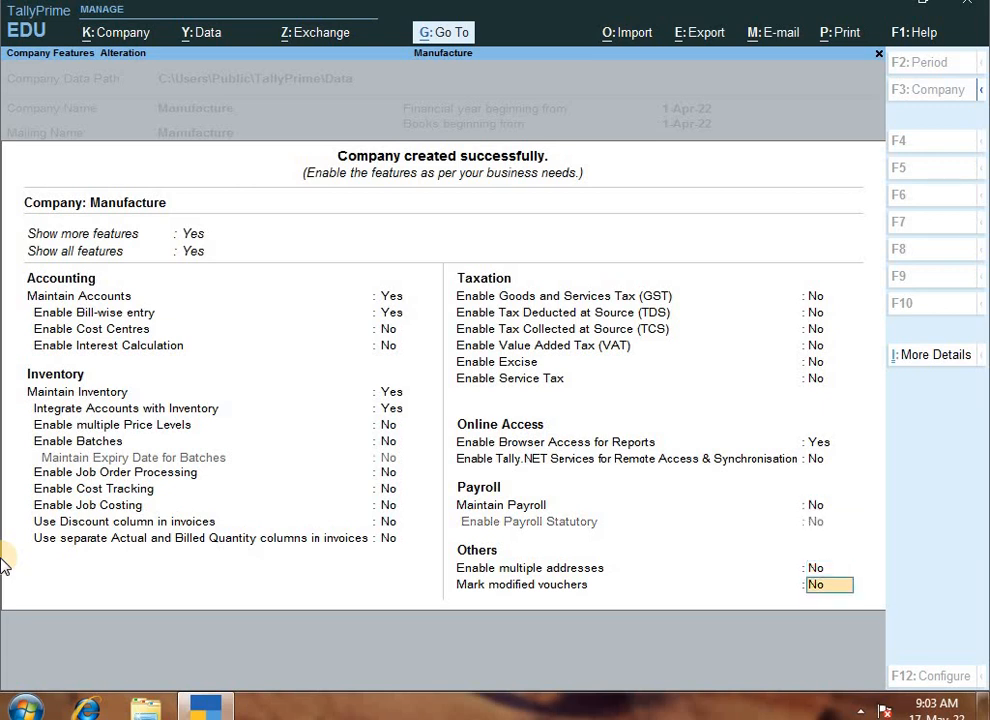
{"action": "key", "text": "Return"}
{"action": "key", "text": "Return"}
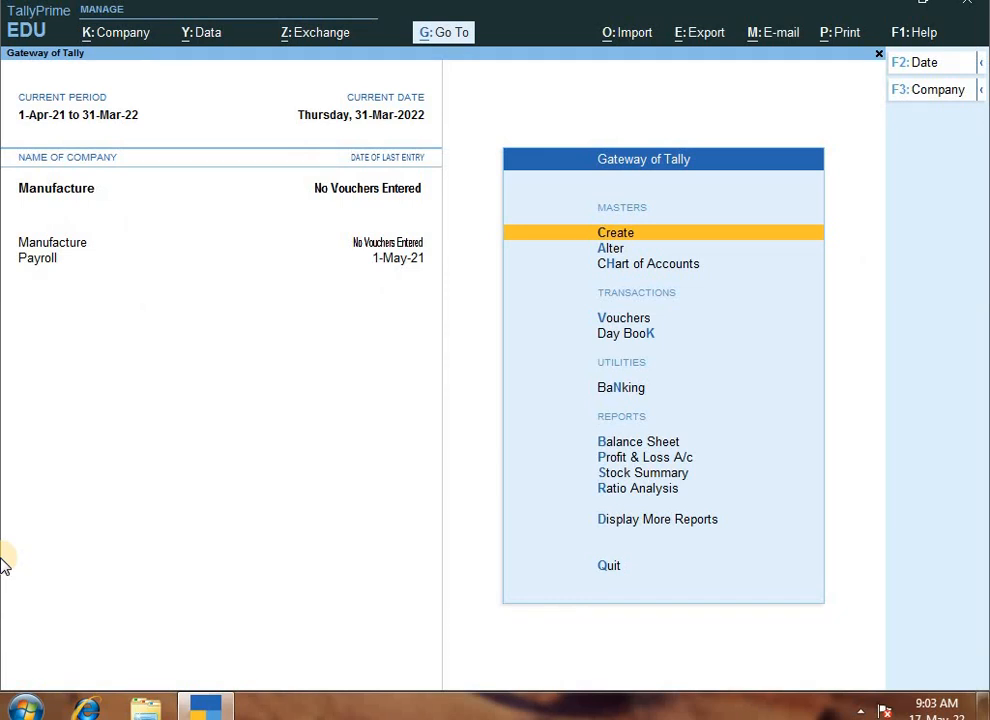
Expand the list of masters to show more types and open the creation form for a stock group
{"action": "key", "text": "Return"}
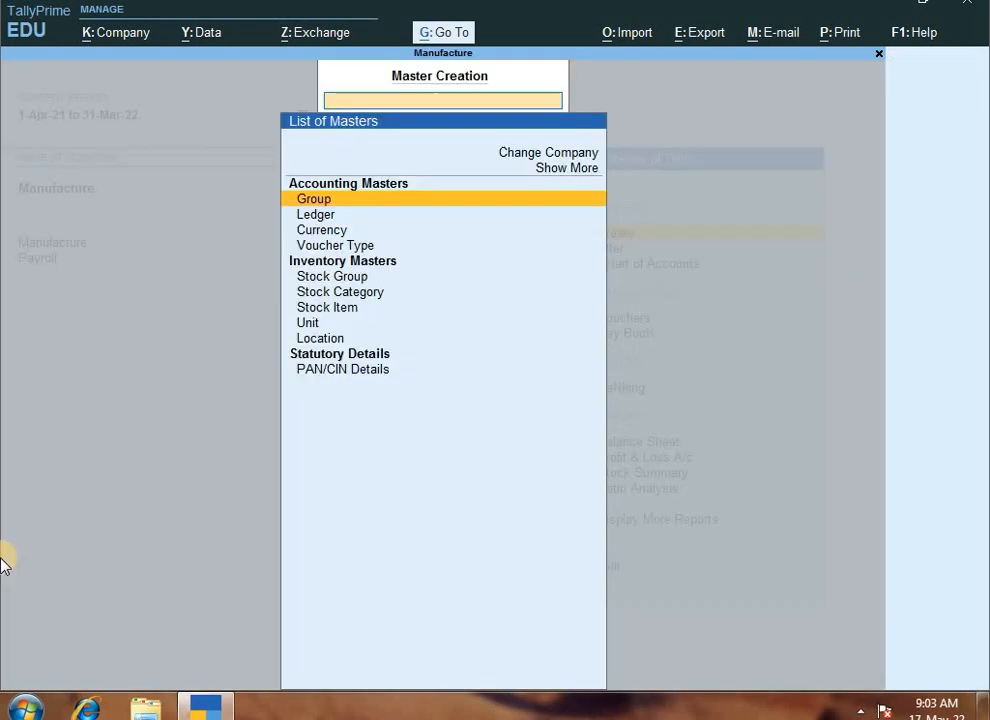
{"action": "key", "text": "Up"}
{"action": "key", "text": "Return"}
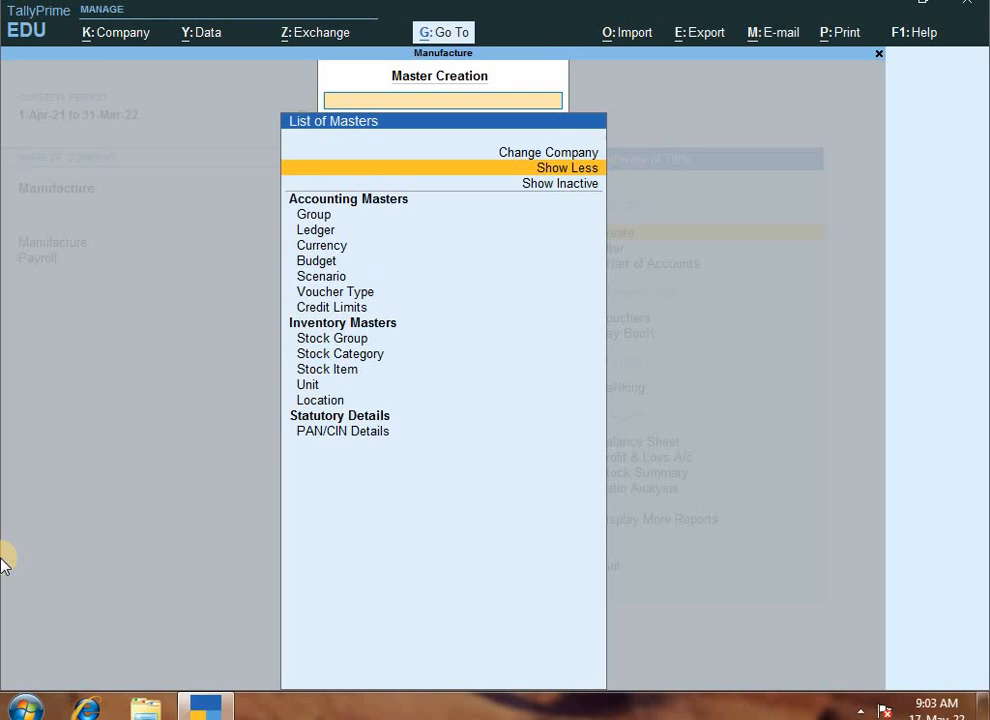
{"action": "key", "text": "Down"}
{"action": "key", "text": "Down"}
{"action": "key", "text": "Down"}
{"action": "key", "text": "Down"}
{"action": "key", "text": "Down"}
{"action": "key", "text": "Down"}
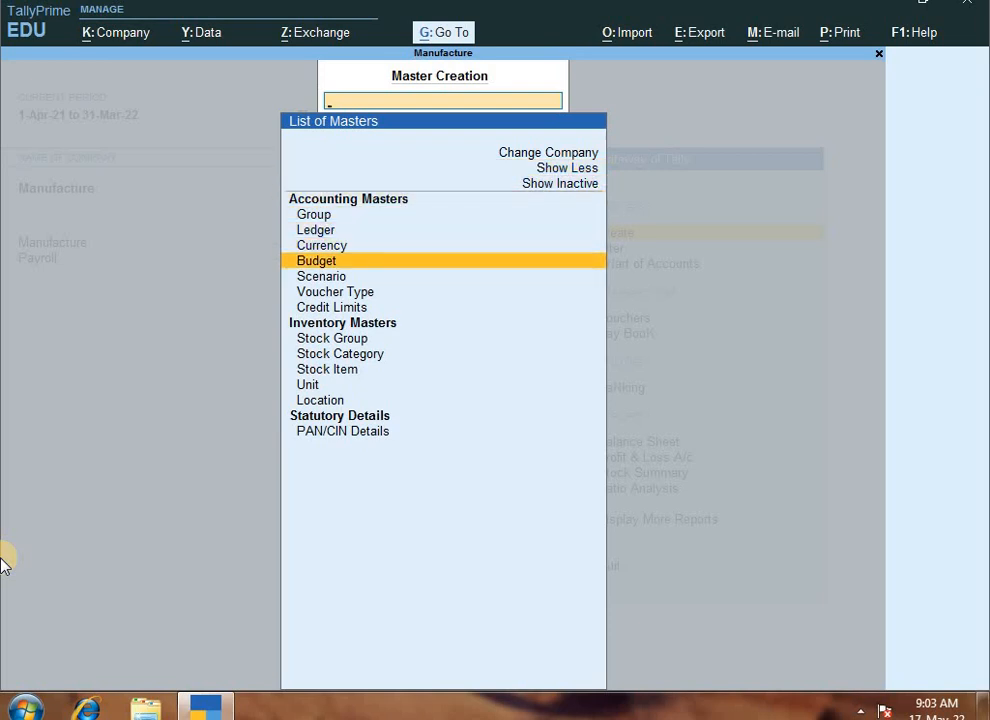
{"action": "key", "text": "Down"}
{"action": "key", "text": "Down"}
{"action": "key", "text": "Down"}
{"action": "key", "text": "Down"}
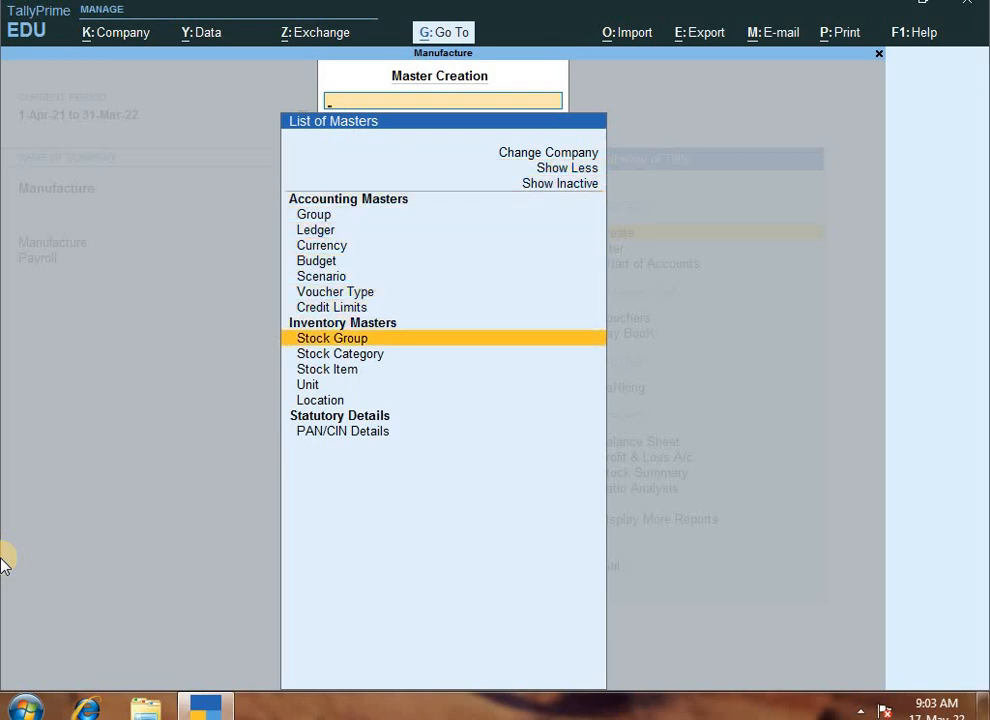
{"action": "key", "text": "Return"}
Create the stock group Raw Material under Primary, with quantities of items added set to Yes
{"action": "type", "text": "R"}
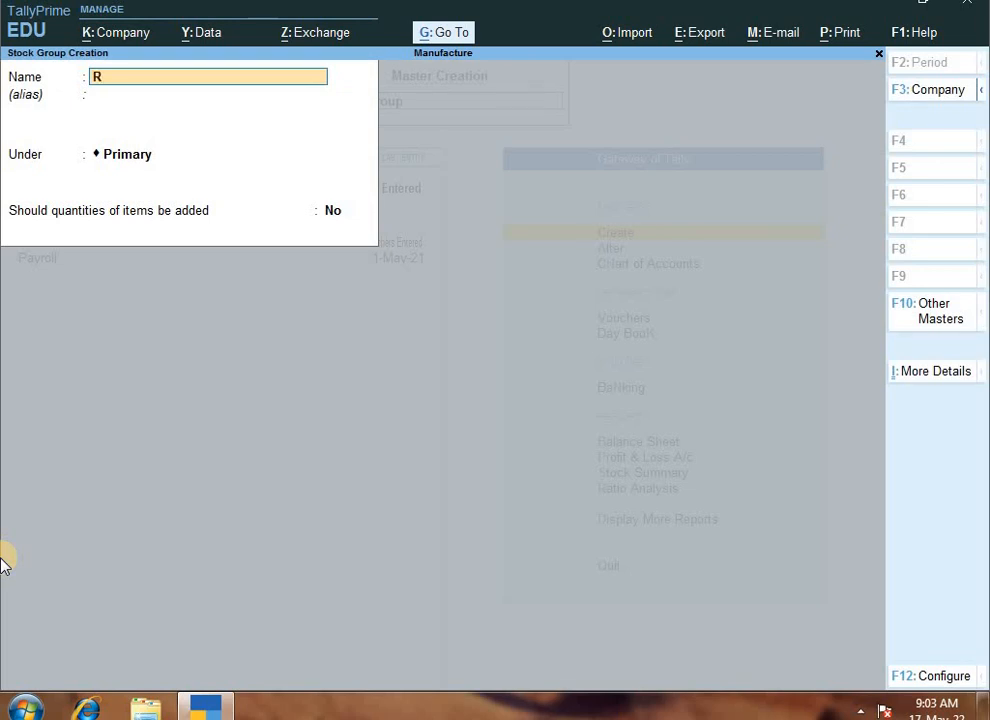
{"action": "type", "text": "w"}
{"action": "key", "text": "BackSpace"}
{"action": "type", "text": "a"}
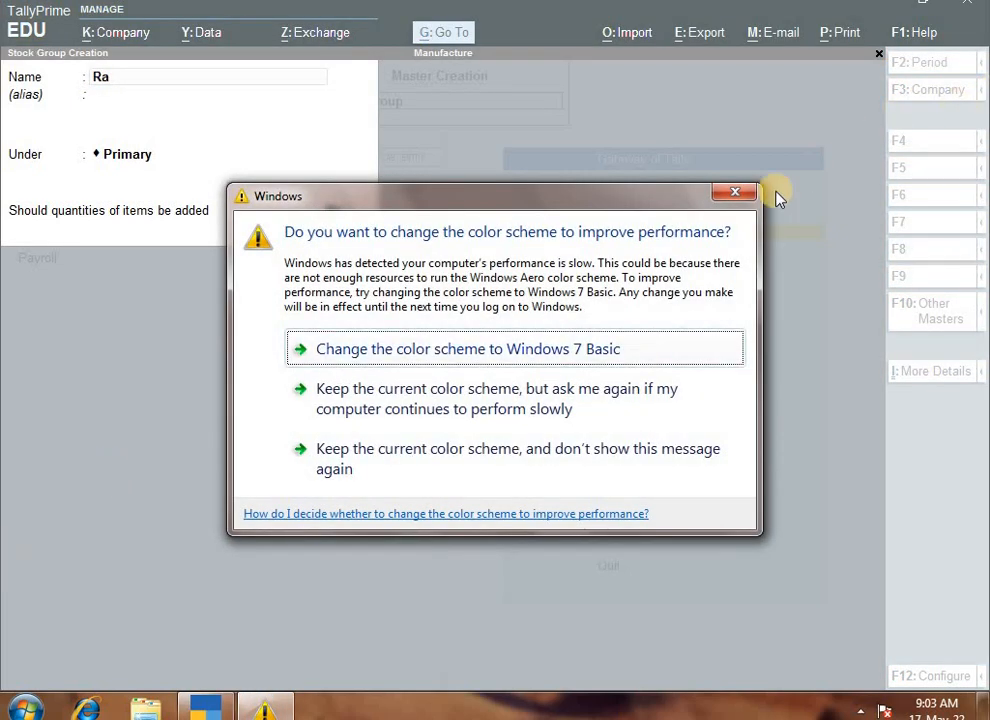
{"action": "left_click", "coordinate": [735, 193]}
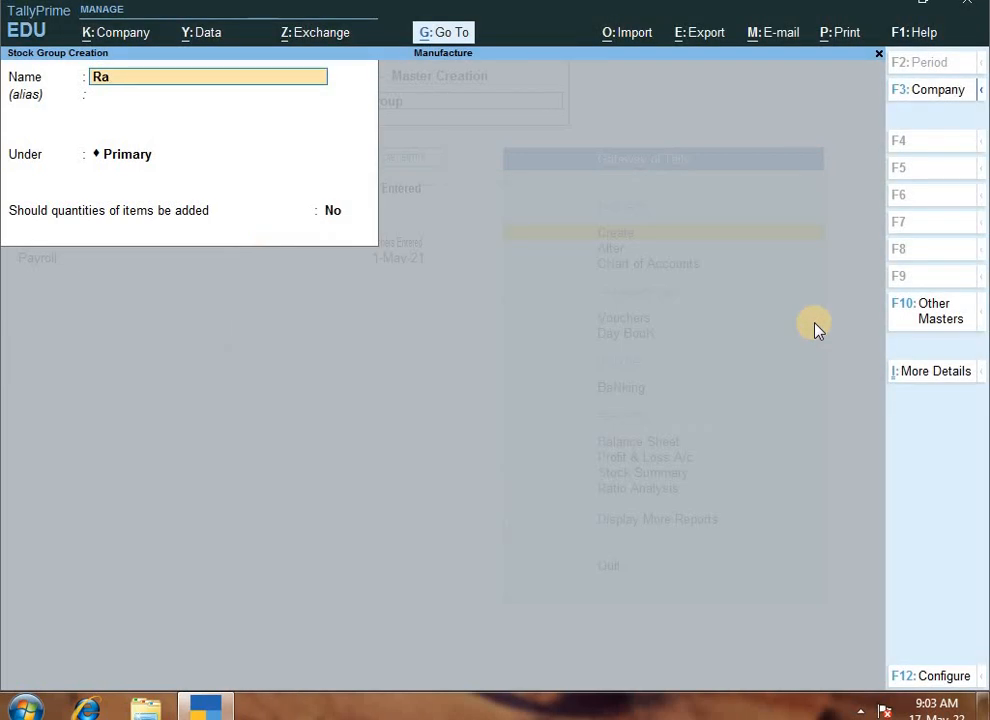
{"action": "type", "text": "w Material"}
{"action": "key", "text": "Return"}
{"action": "key", "text": "Return"}
{"action": "key", "text": "Return"}
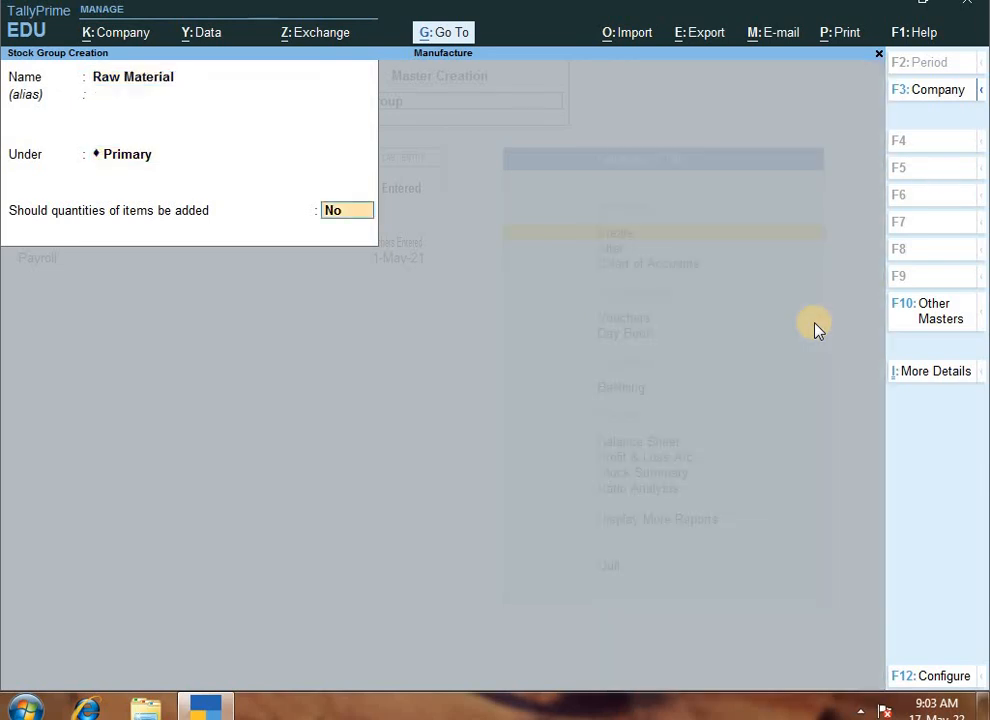
{"action": "type", "text": "yes"}
{"action": "key", "text": "Return"}
{"action": "key", "text": "Return"}
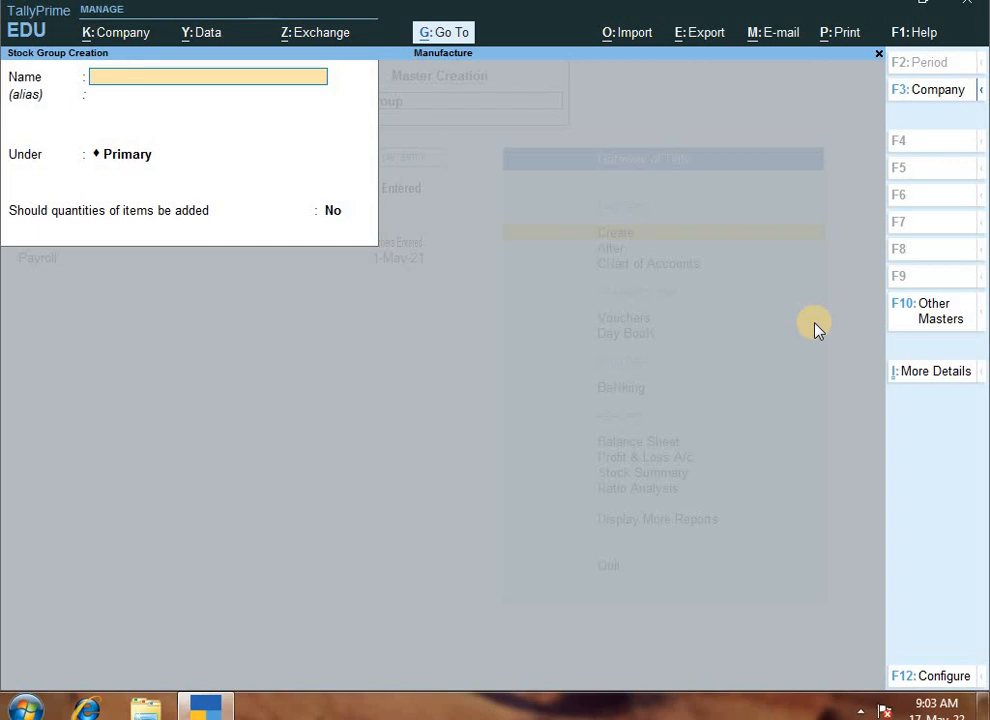
Create the stock group Finished Goods under Primary with quantities of items added set to Yes, and leave stock group creation
{"action": "type", "text": "Finished Goods"}
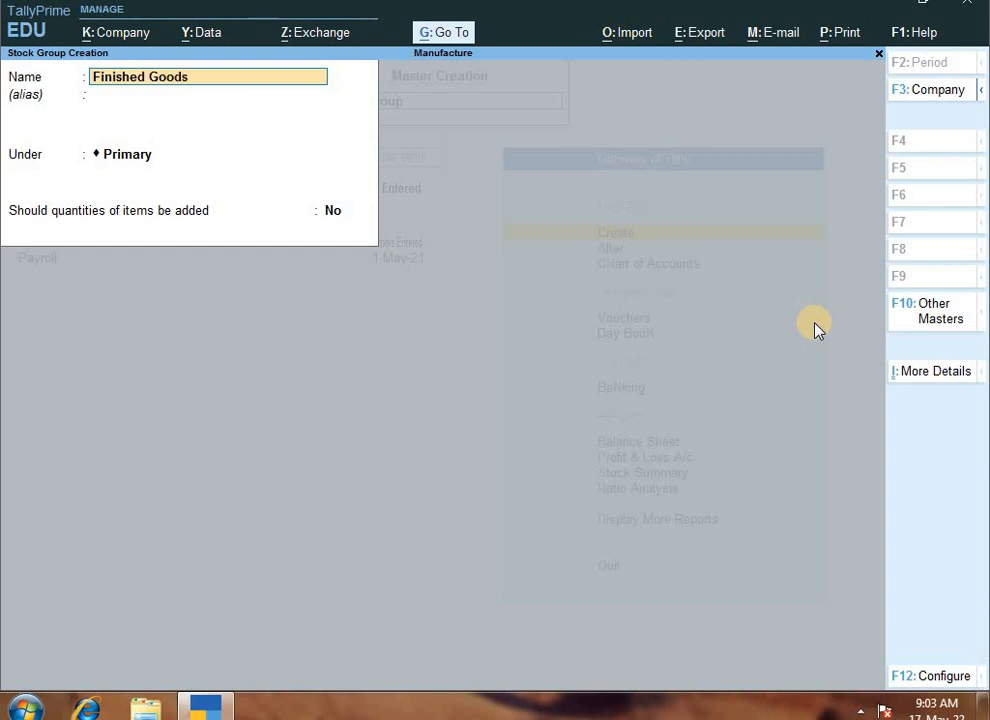
{"action": "key", "text": "Return"}
{"action": "key", "text": "Return"}
{"action": "key", "text": "Return"}
{"action": "type", "text": "yes"}
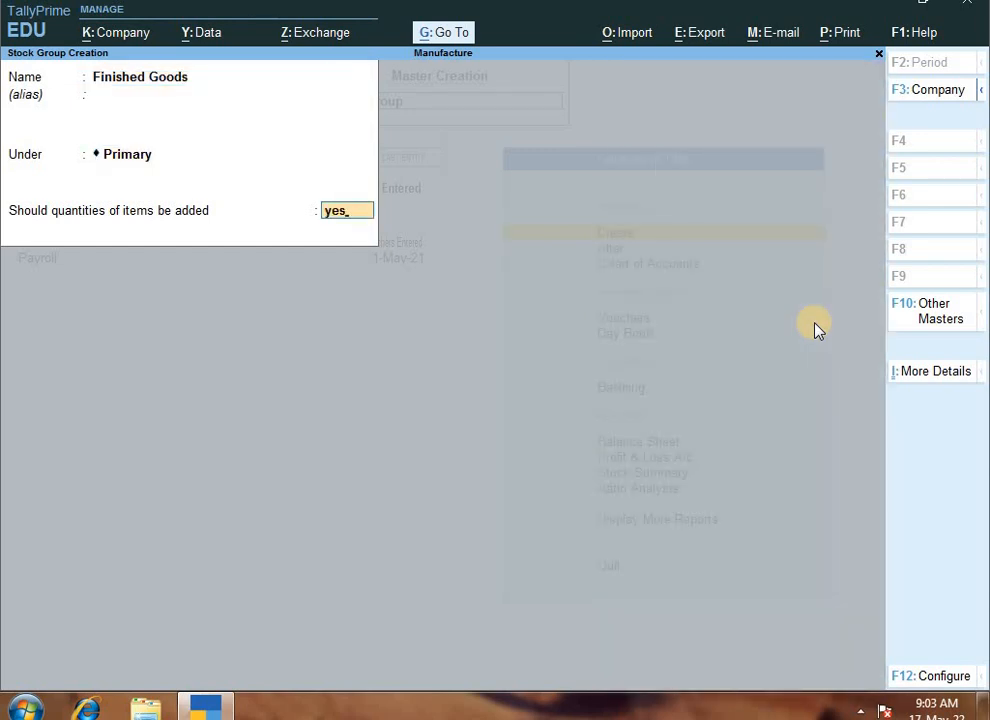
{"action": "key", "text": "Return"}
{"action": "key", "text": "Return"}
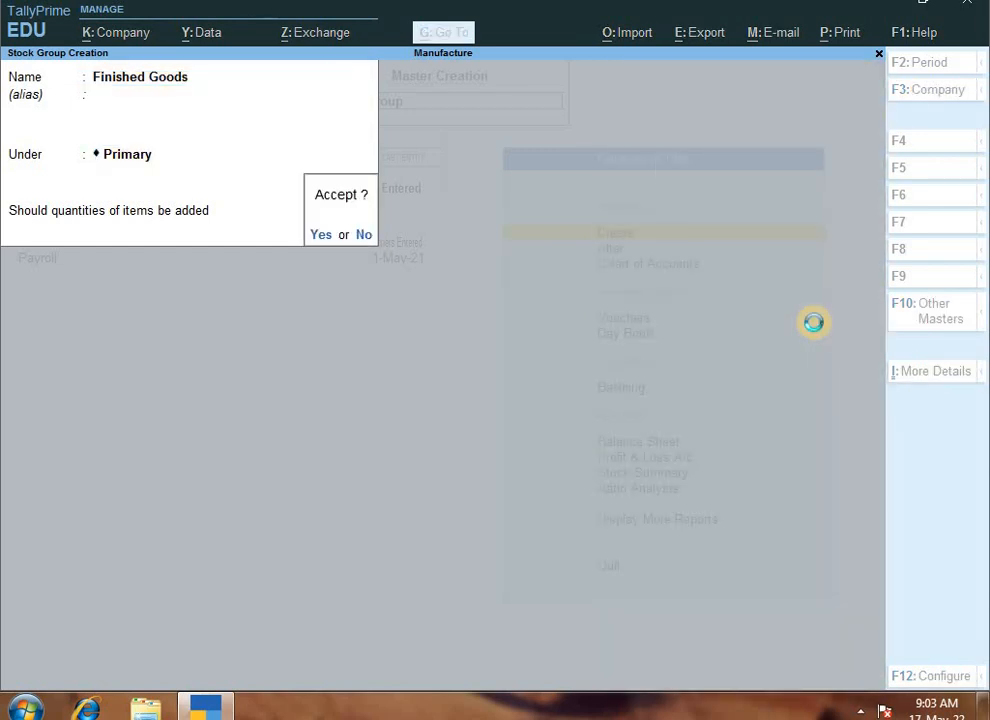
{"action": "key", "text": "Escape"}
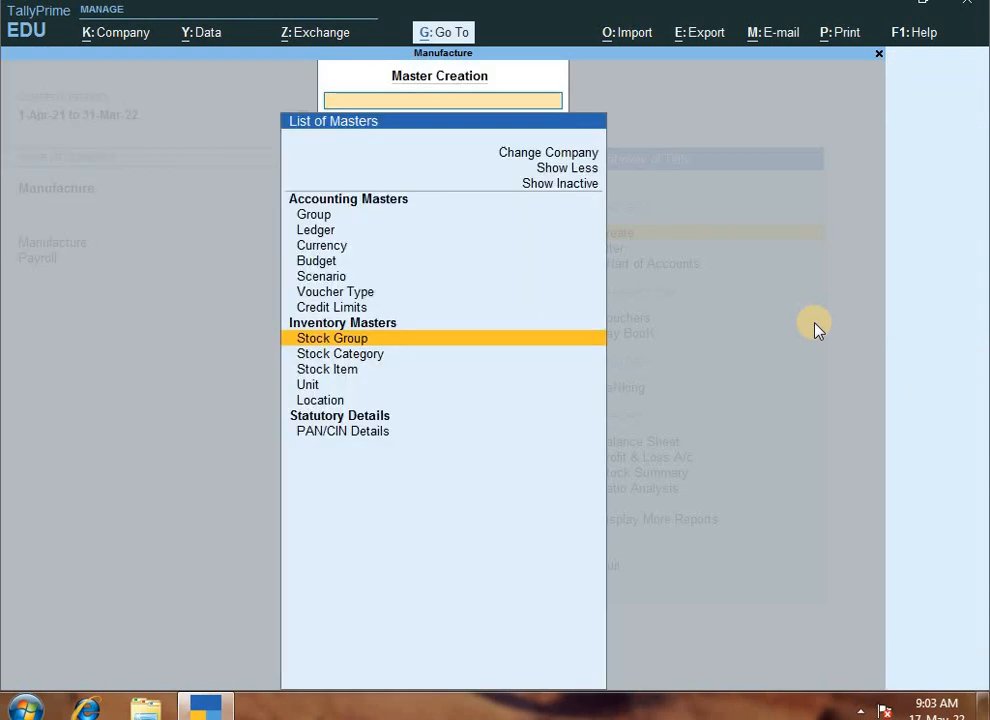
Create a simple unit with symbol Nos, formal name Numbers and 0 decimal places
{"action": "key", "text": "Down"}
{"action": "key", "text": "Down"}
{"action": "key", "text": "Down"}
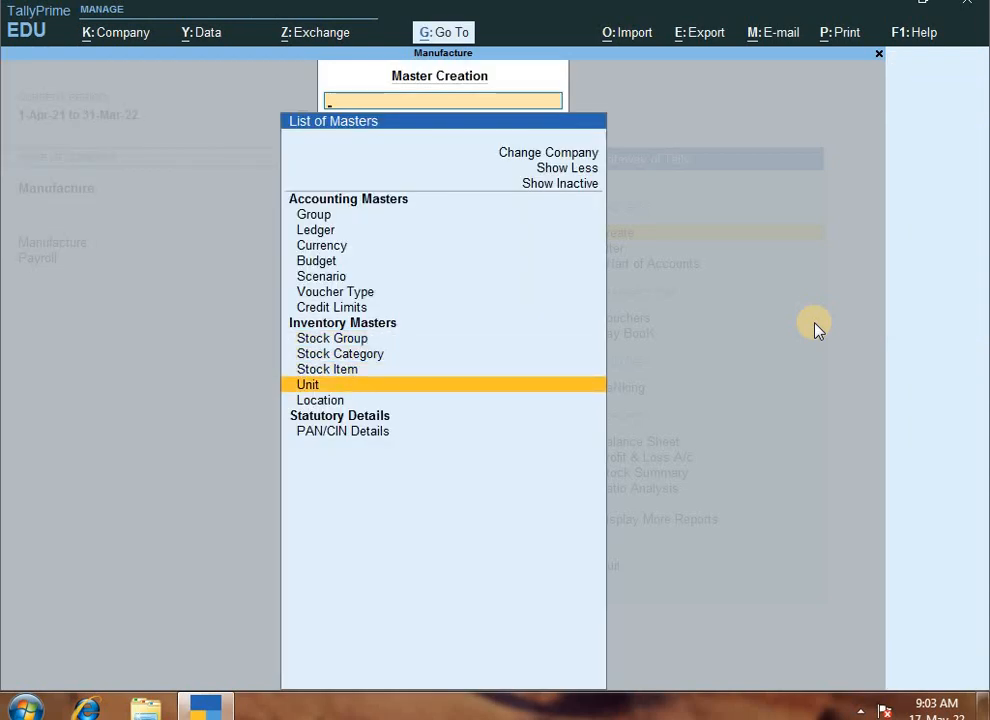
{"action": "key", "text": "Return"}
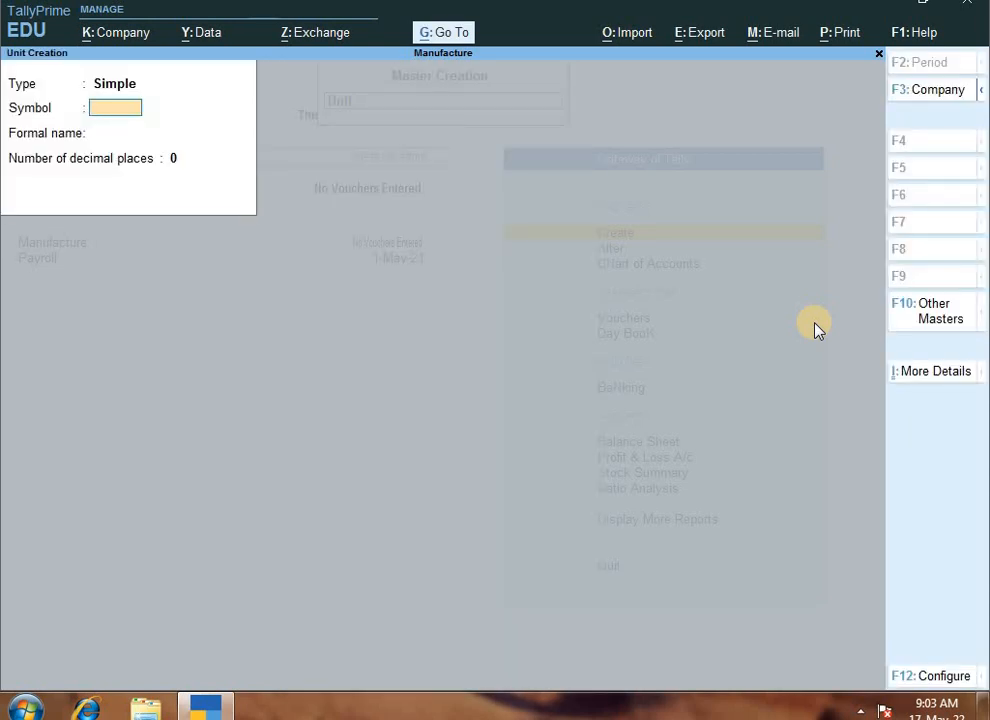
{"action": "type", "text": "Nos"}
{"action": "key", "text": "Return"}
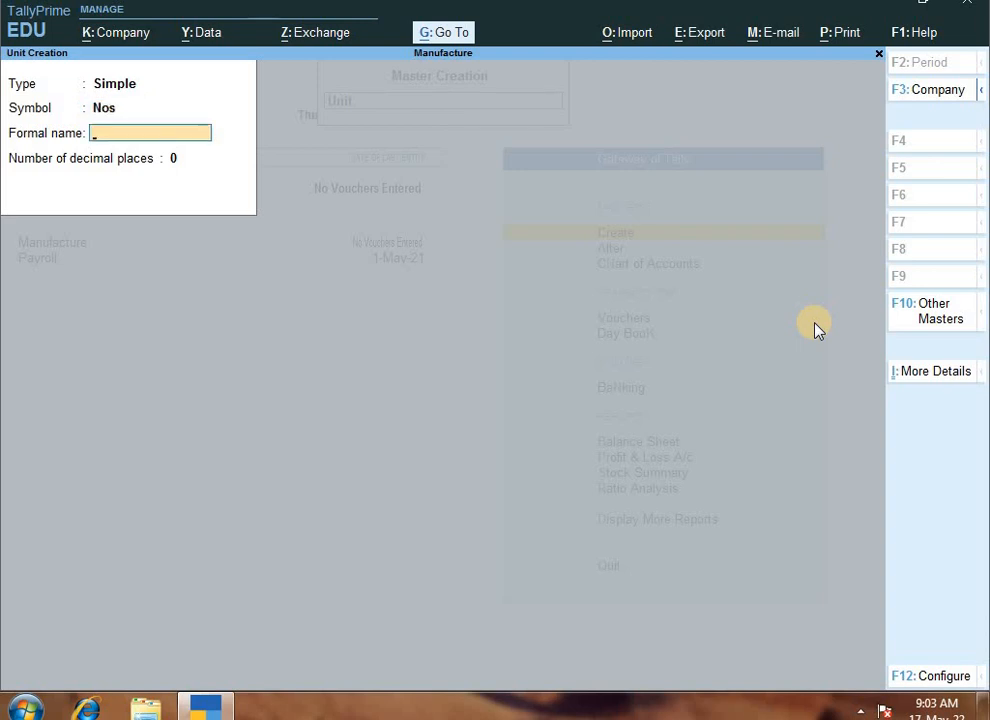
{"action": "type", "text": "Numbers"}
{"action": "key", "text": "Return"}
{"action": "key", "text": "Return"}
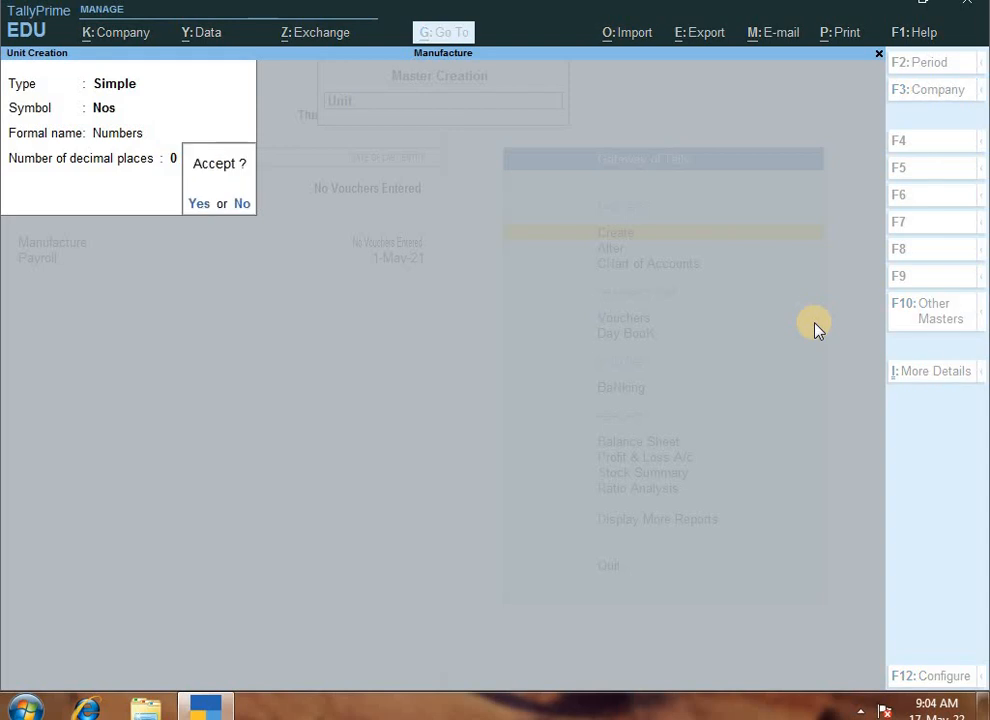
{"action": "key", "text": "Return"}
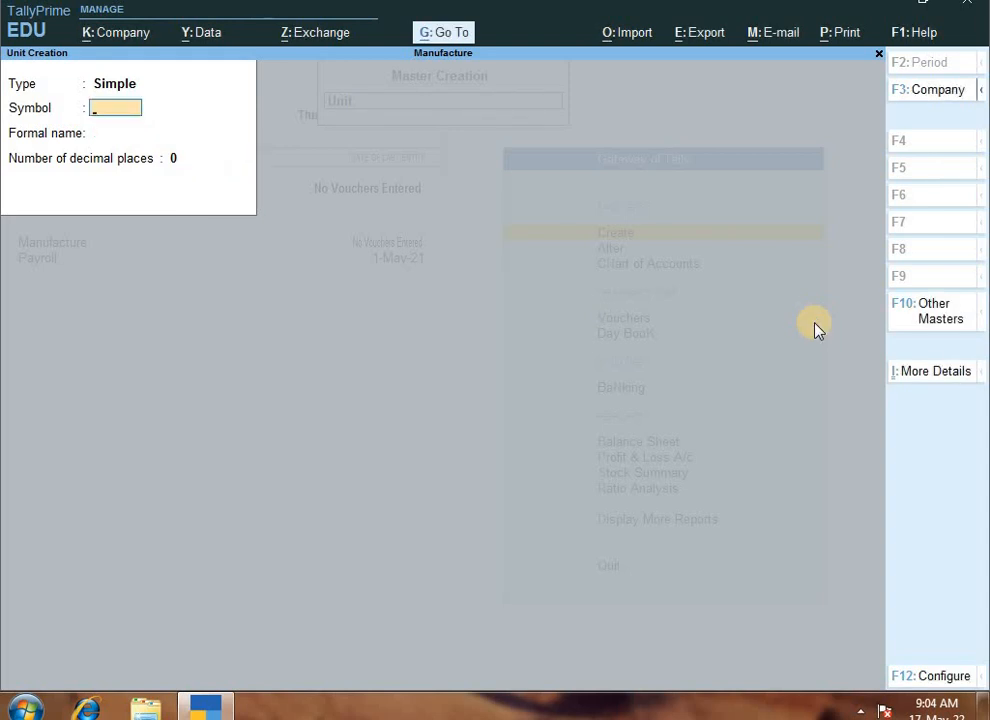
{"action": "key", "text": "Escape"}
{"action": "key", "text": "Return"}
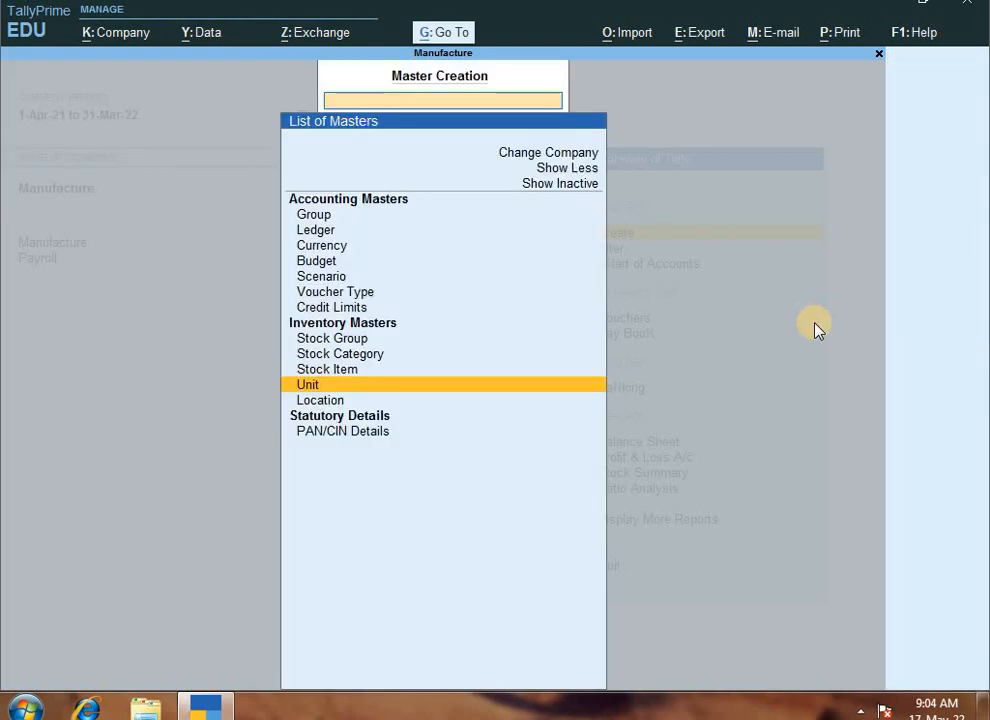
Start a new location named Raw Material Godown and dismiss the Windows color scheme prompt without choosing an option
{"action": "key", "text": "Down"}
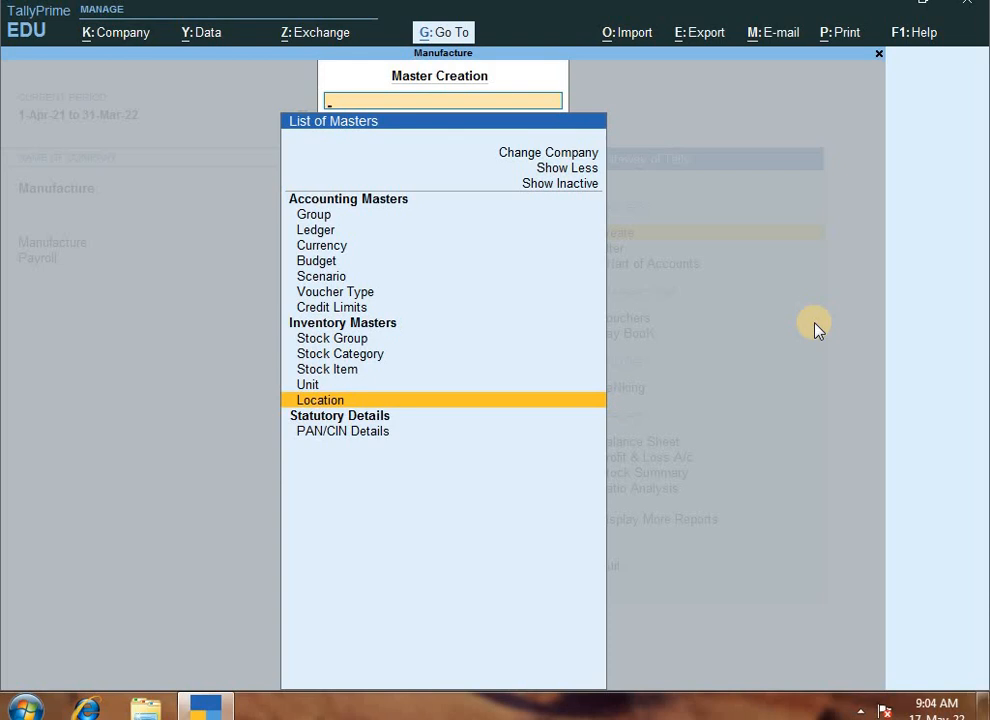
{"action": "key", "text": "Return"}
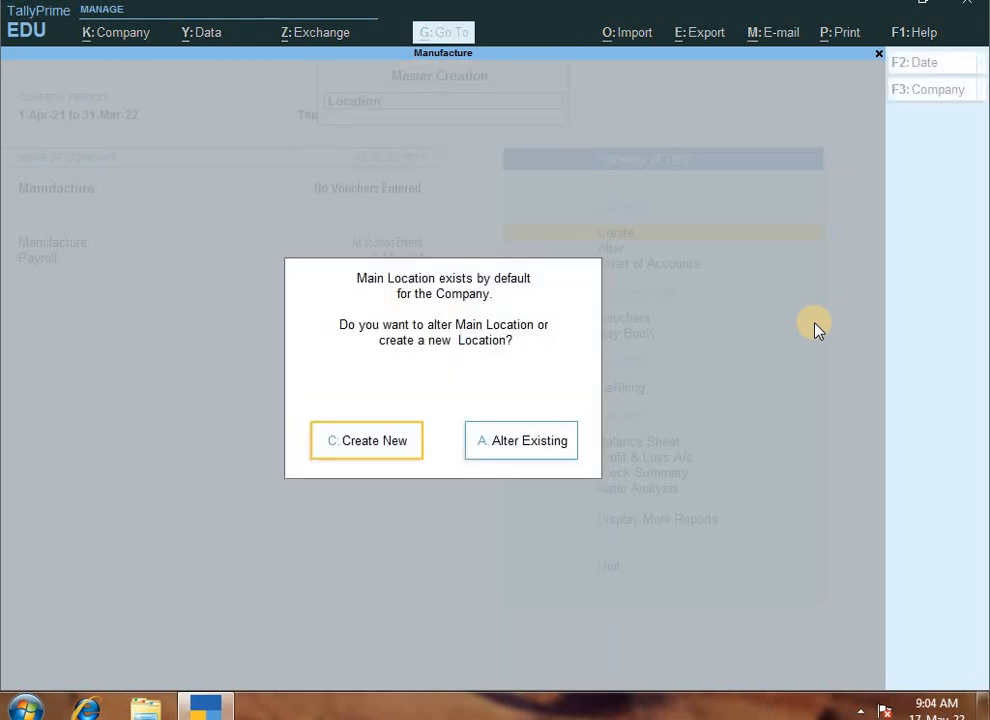
{"action": "type", "text": "cRa"}
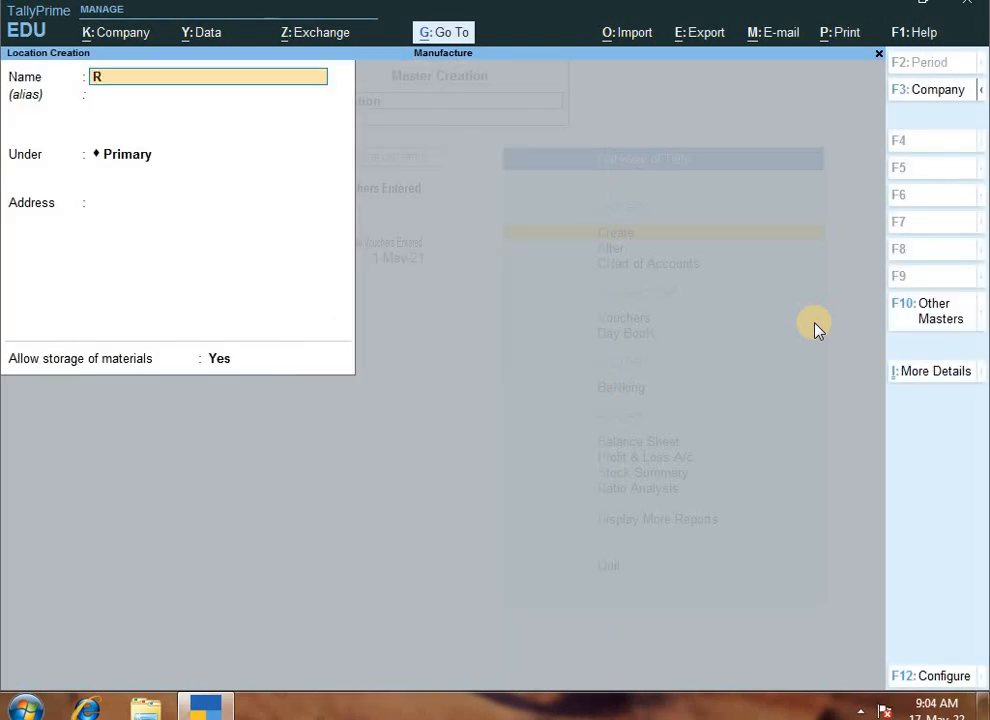
{"action": "type", "text": "w Material Godw"}
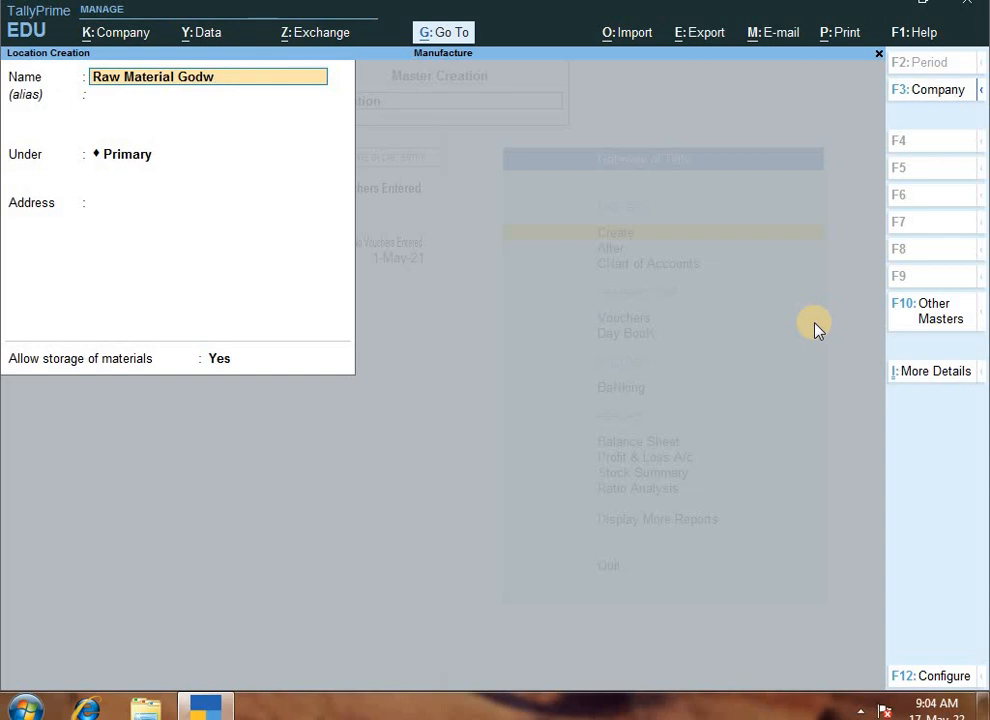
{"action": "type", "text": "ow"}
{"action": "key", "text": "BackSpace"}
{"action": "key", "text": "BackSpace"}
{"action": "key", "text": "BackSpace"}
{"action": "type", "text": "owns"}
{"action": "key", "text": "BackSpace"}
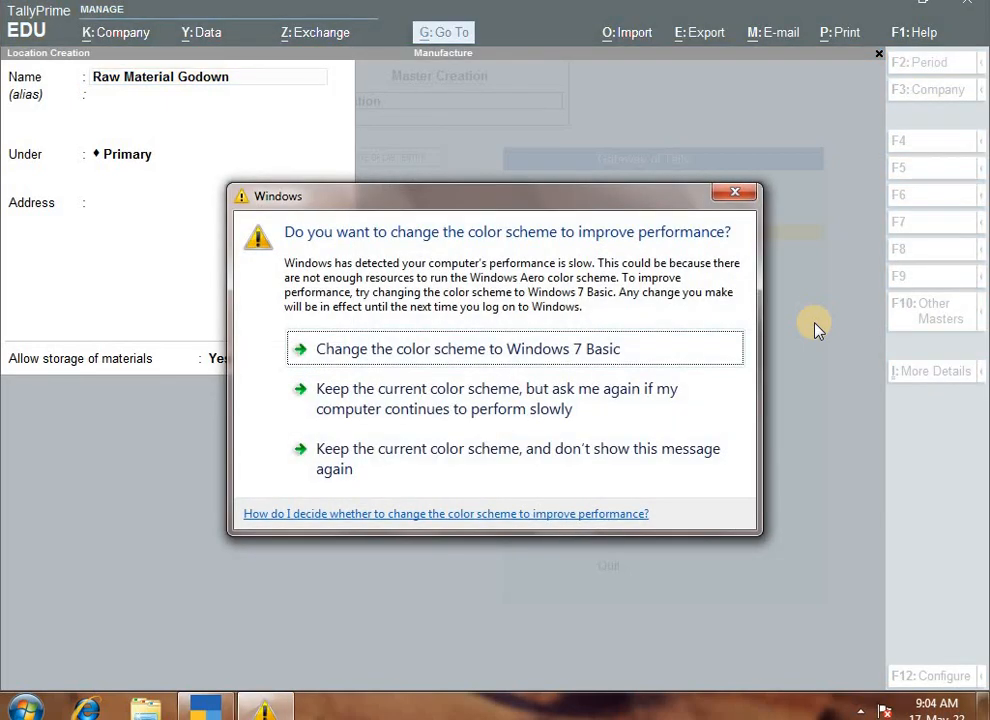
{"action": "left_click", "coordinate": [753, 193]}
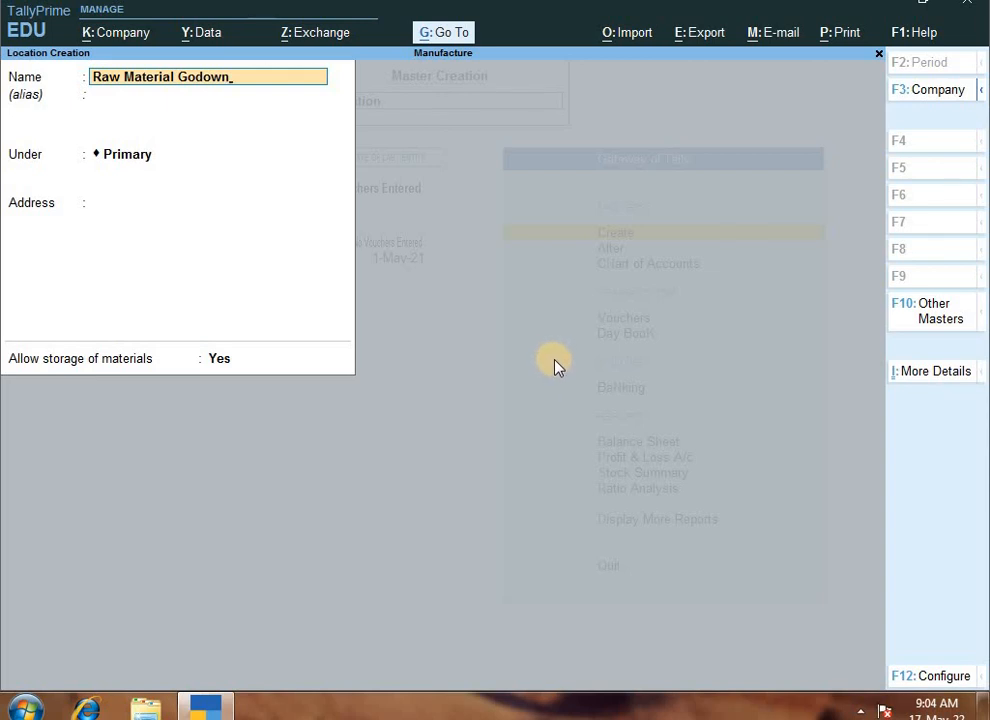
Save the Raw Material Godown location under Primary with no alias or address and storage of materials allowed
{"action": "key", "text": "Return"}
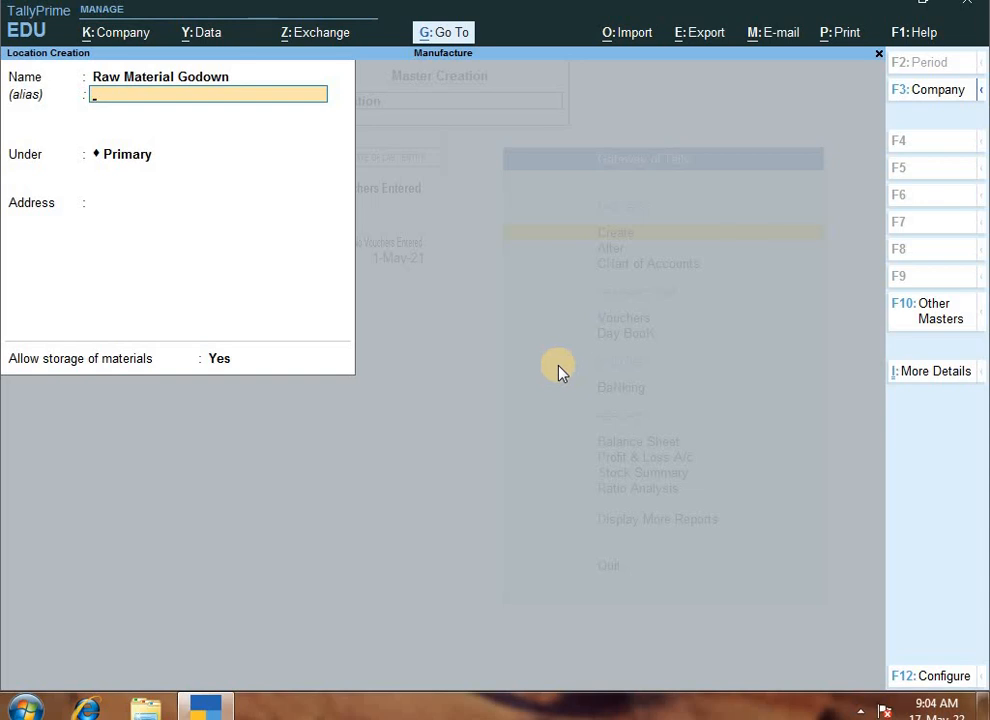
{"action": "key", "text": "Return"}
{"action": "key", "text": "Return"}
{"action": "key", "text": "Return"}
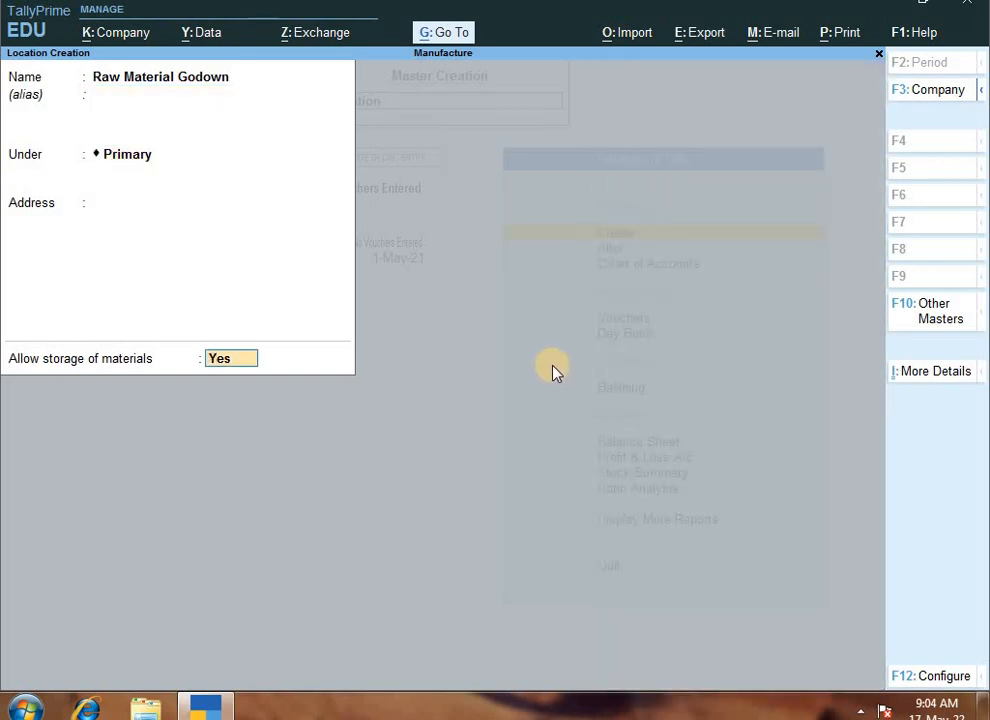
{"action": "key", "text": "BackSpace"}
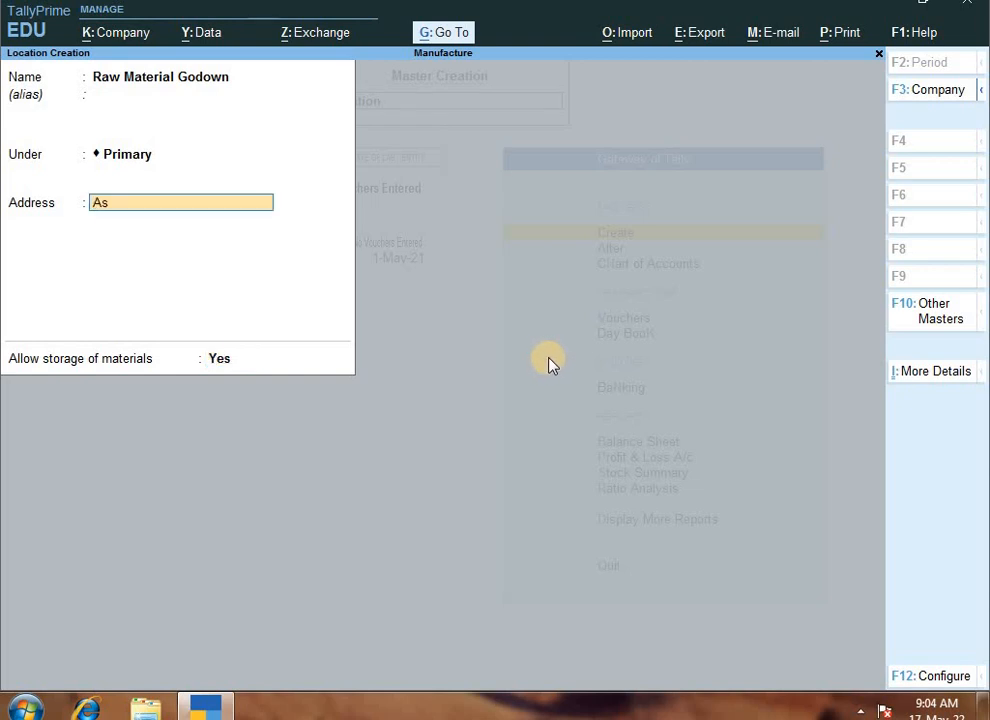
{"action": "key", "text": "BackSpace"}
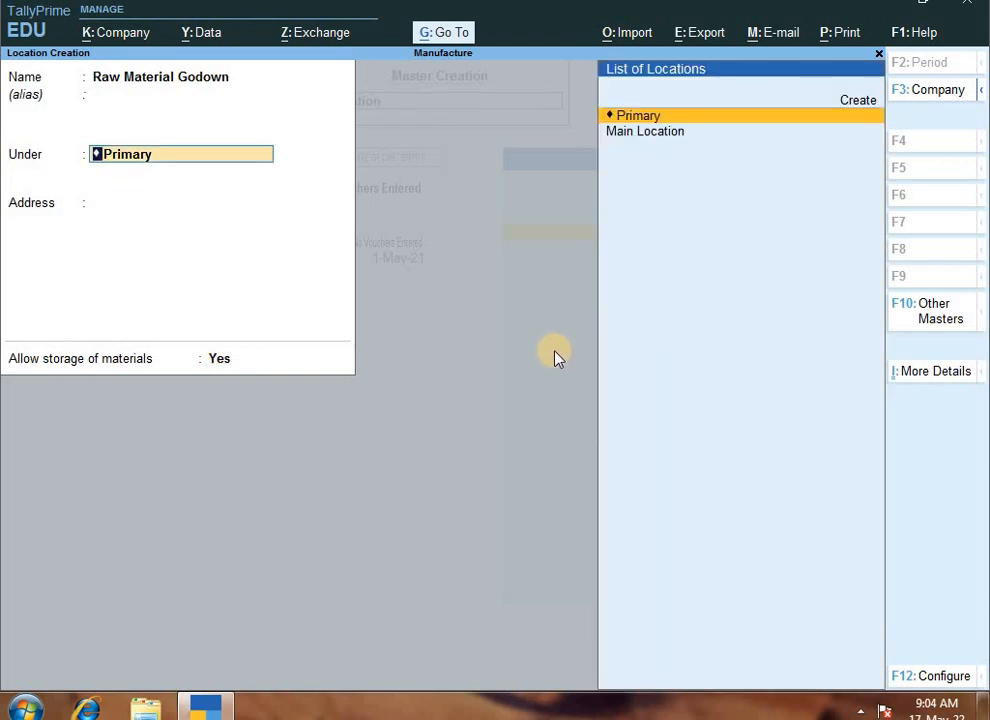
{"action": "key", "text": "Return"}
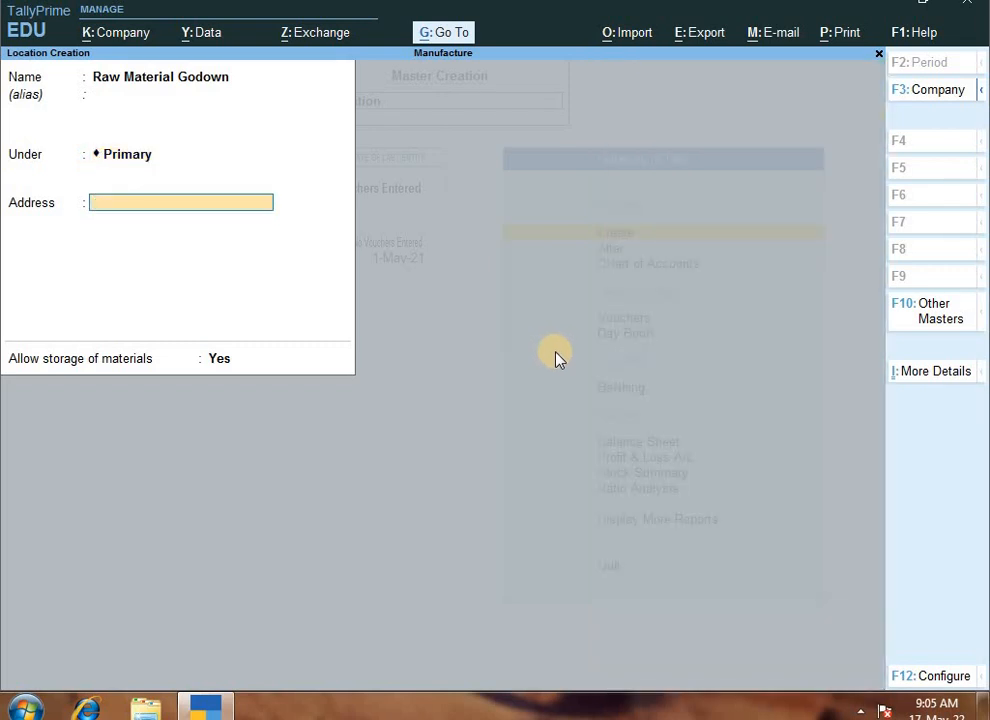
{"action": "key", "text": "Return"}
{"action": "key", "text": "Return"}
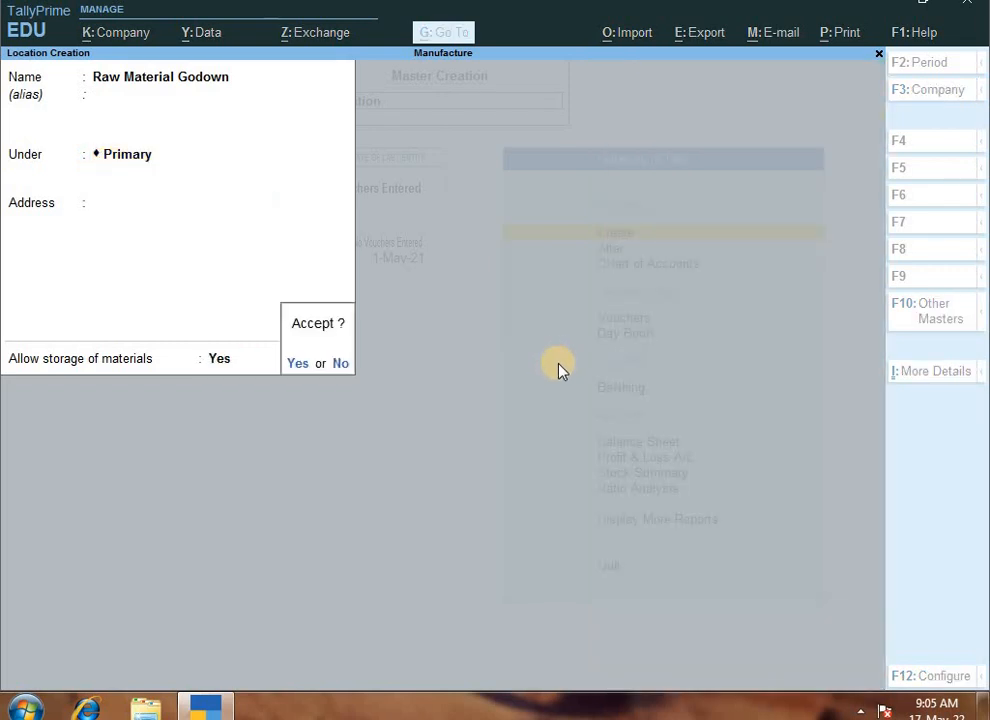
{"action": "key", "text": "Return"}
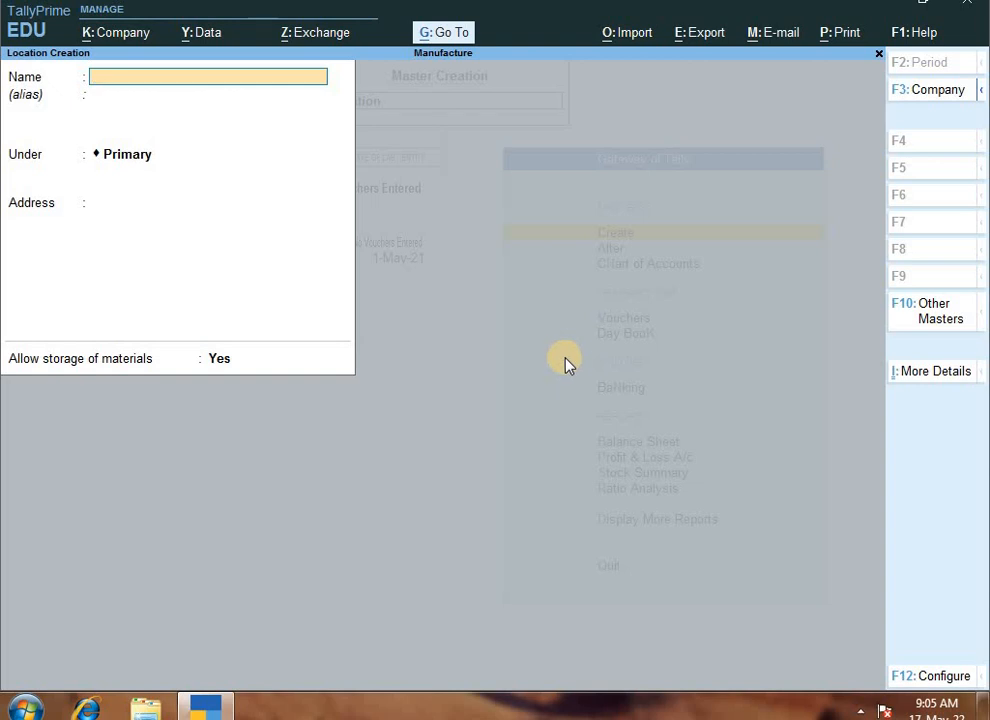
Create the location Assembly Godown under Primary with no alias or address and storage of materials allowed
{"action": "type", "text": "Assembly Godown"}
{"action": "key", "text": "Return"}
{"action": "key", "text": "Return"}
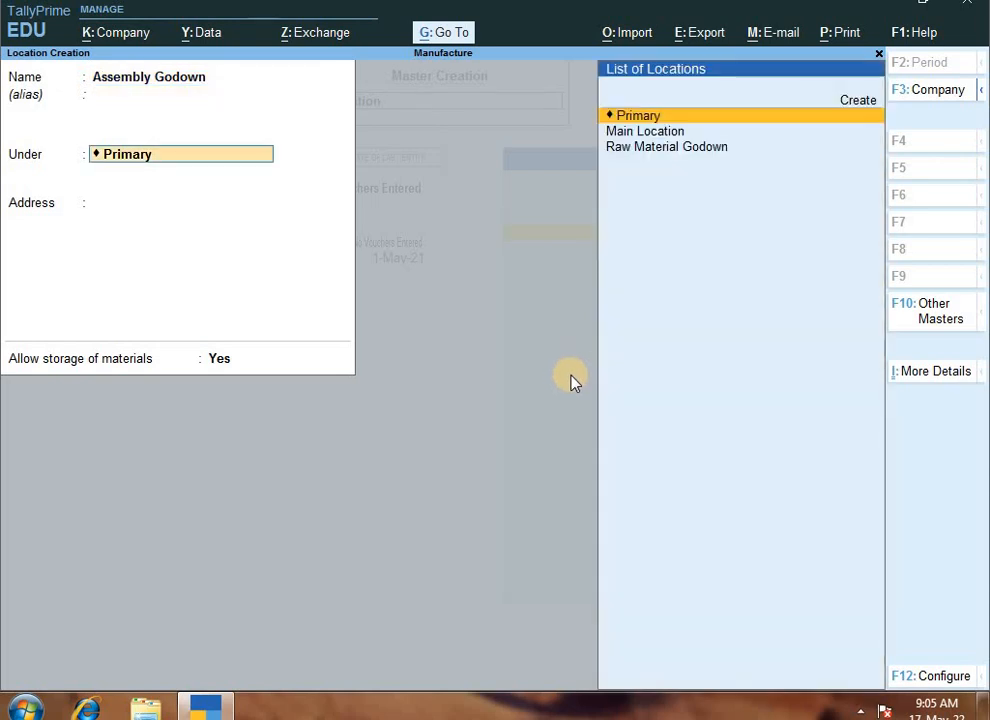
{"action": "key", "text": "Return"}
{"action": "key", "text": "Return"}
{"action": "key", "text": "Return"}
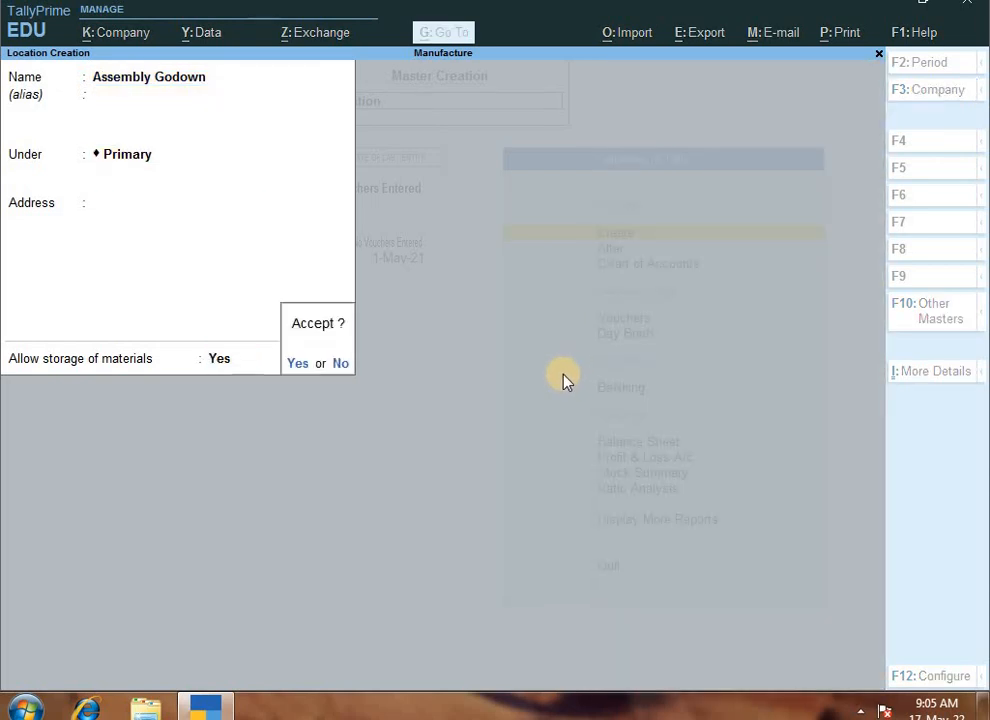
{"action": "key", "text": "Return"}
Create the location Finshed Godwon under Primary with no alias or address and storage of materials allowed
{"action": "type", "text": "F"}
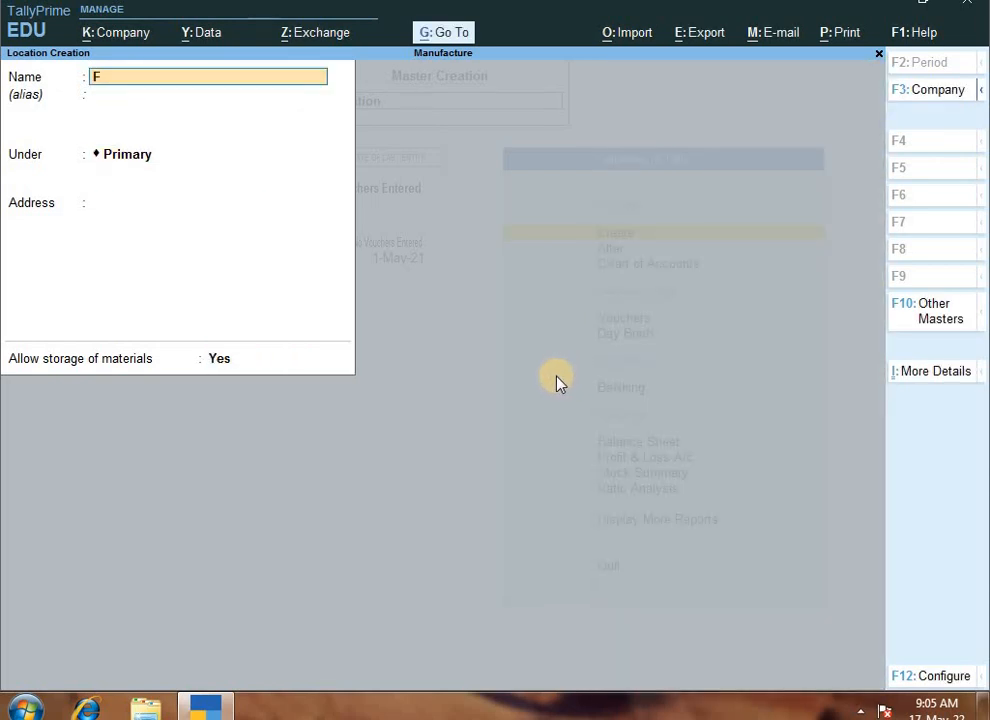
{"action": "type", "text": "inshed Godwon"}
{"action": "key", "text": "Return"}
{"action": "key", "text": "Return"}
{"action": "key", "text": "Return"}
{"action": "key", "text": "Return"}
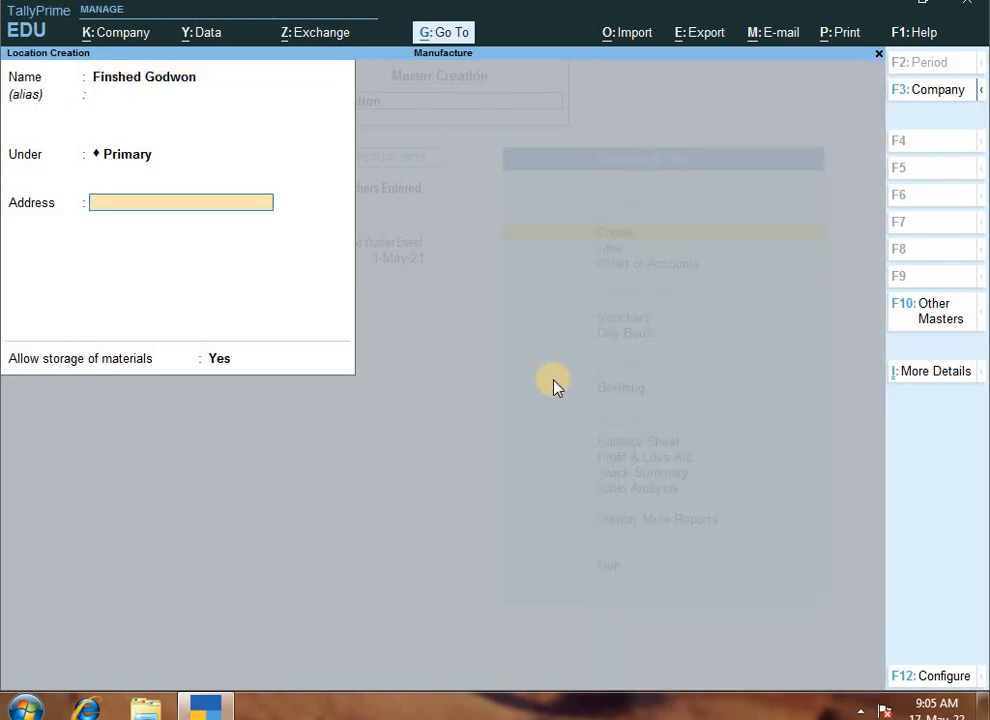
{"action": "key", "text": "Return"}
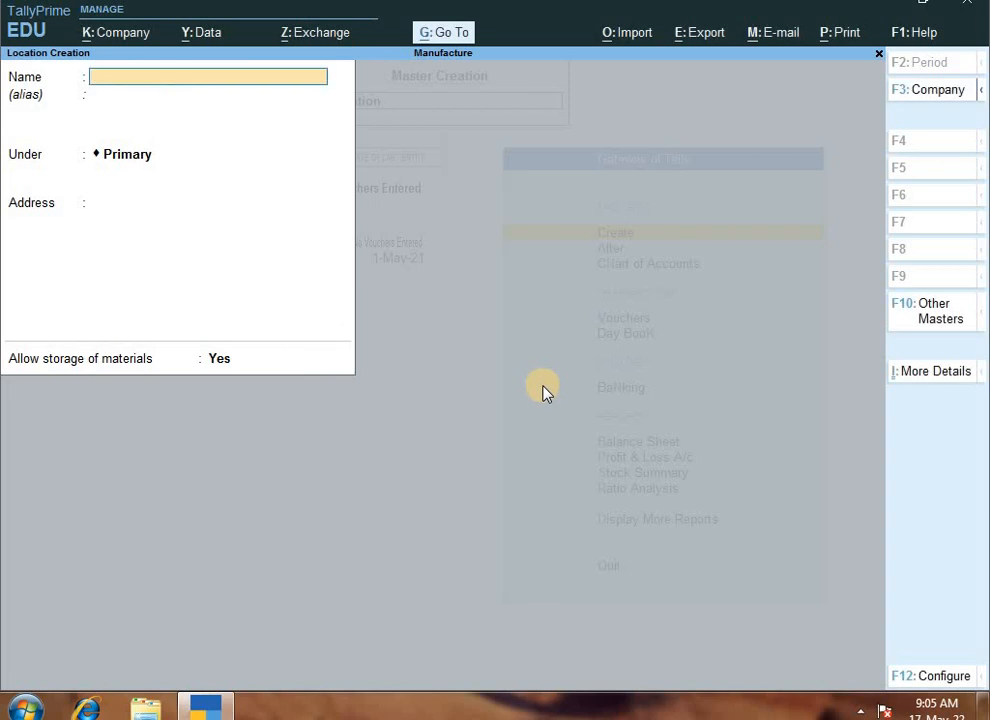
Quit location creation to return to the list of masters and dismiss the Windows color scheme prompt
{"action": "key", "text": "Escape"}
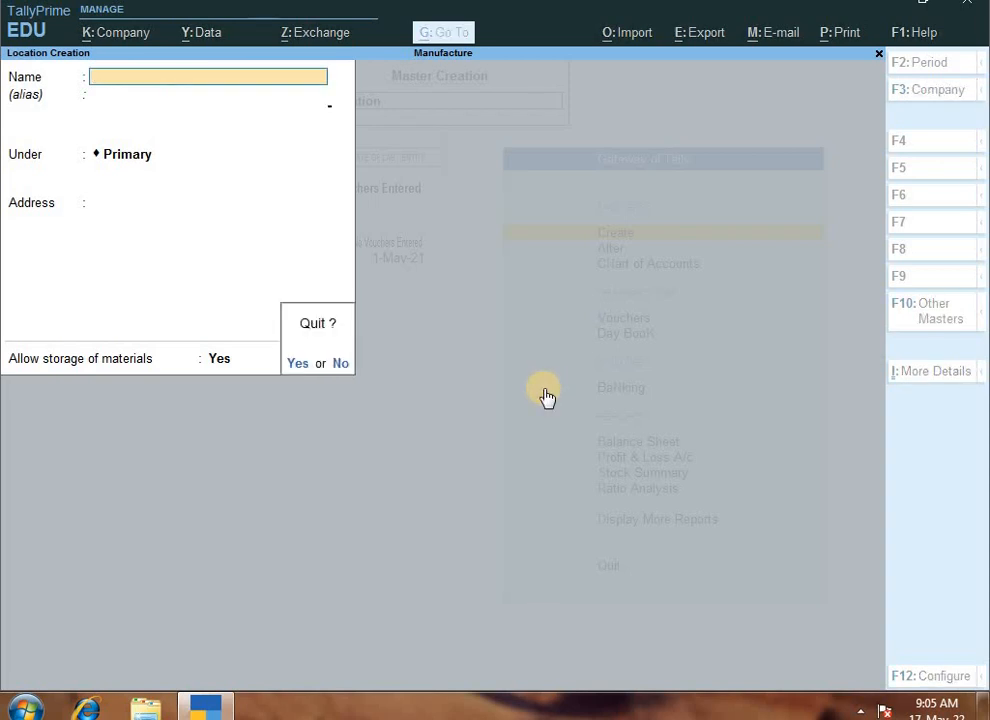
{"action": "key", "text": "Return"}
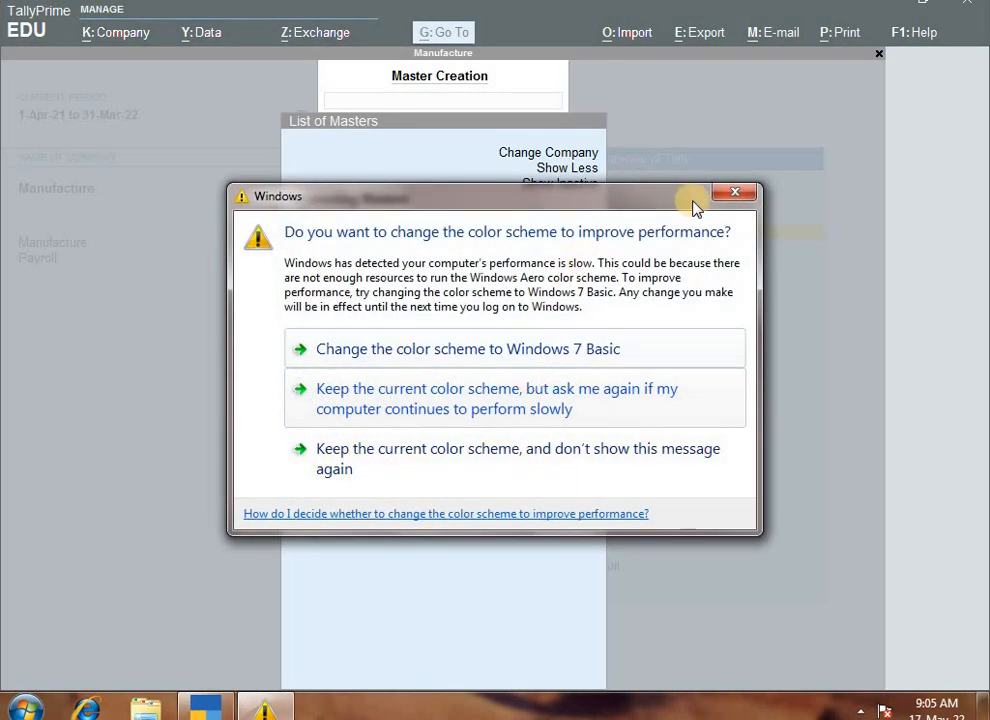
{"action": "left_click", "coordinate": [733, 192]}
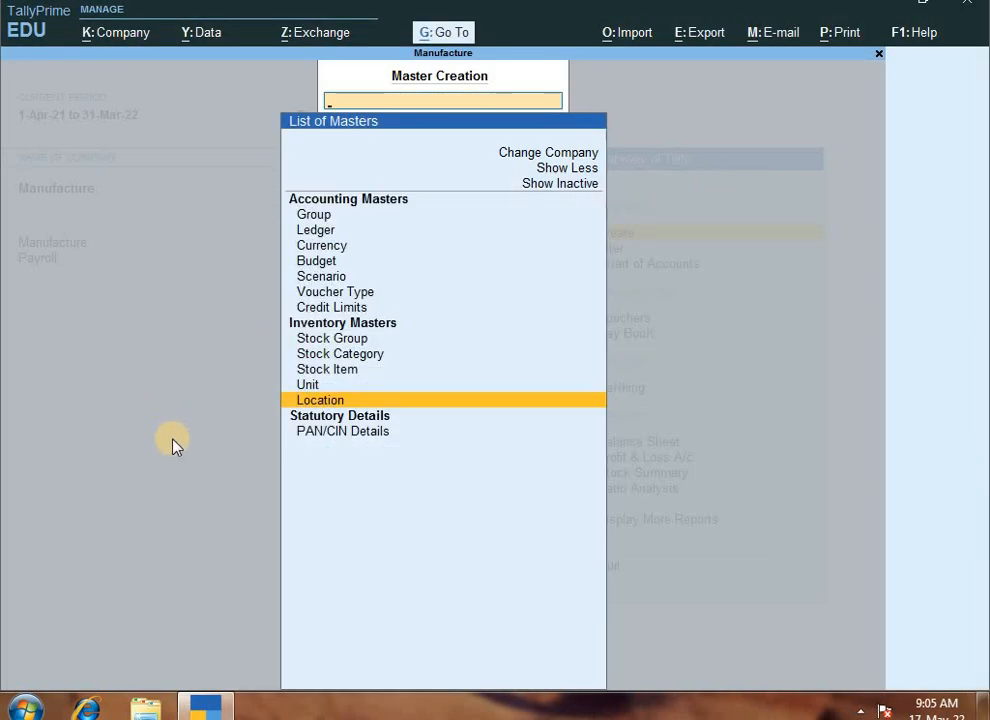